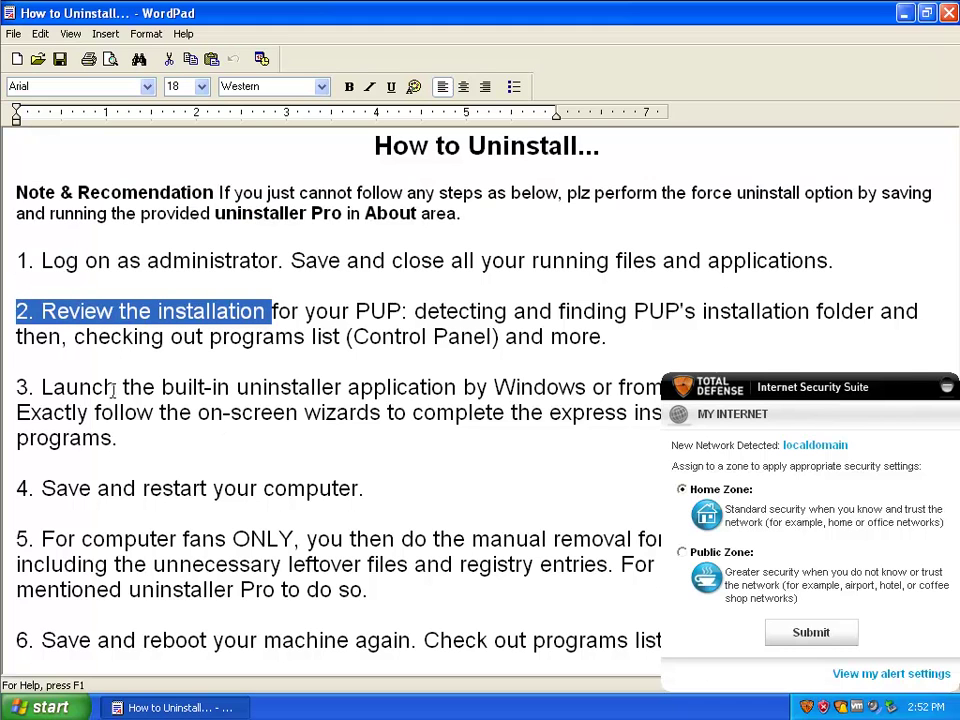
Step: Read through steps 3 to 6 of the uninstall instructions, highlighting the beginning of each one
left_click_drag(117, 388, 9, 395)
left_click_drag(137, 489, 10, 490)
left_click_drag(183, 540, 13, 540)
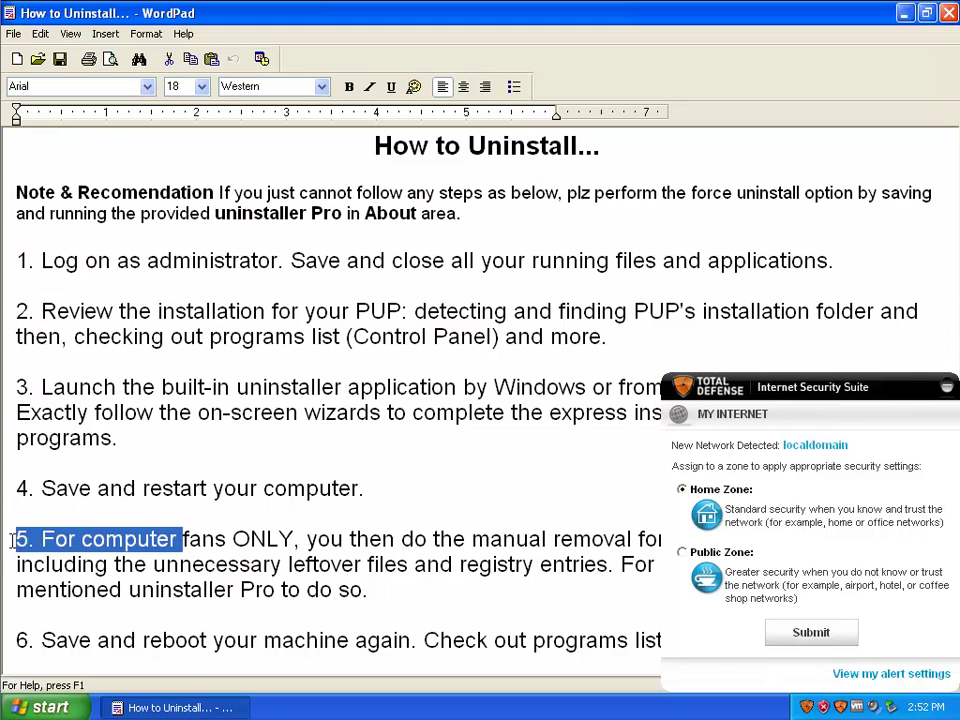
left_click_drag(137, 640, 13, 641)
left_click(285, 563)
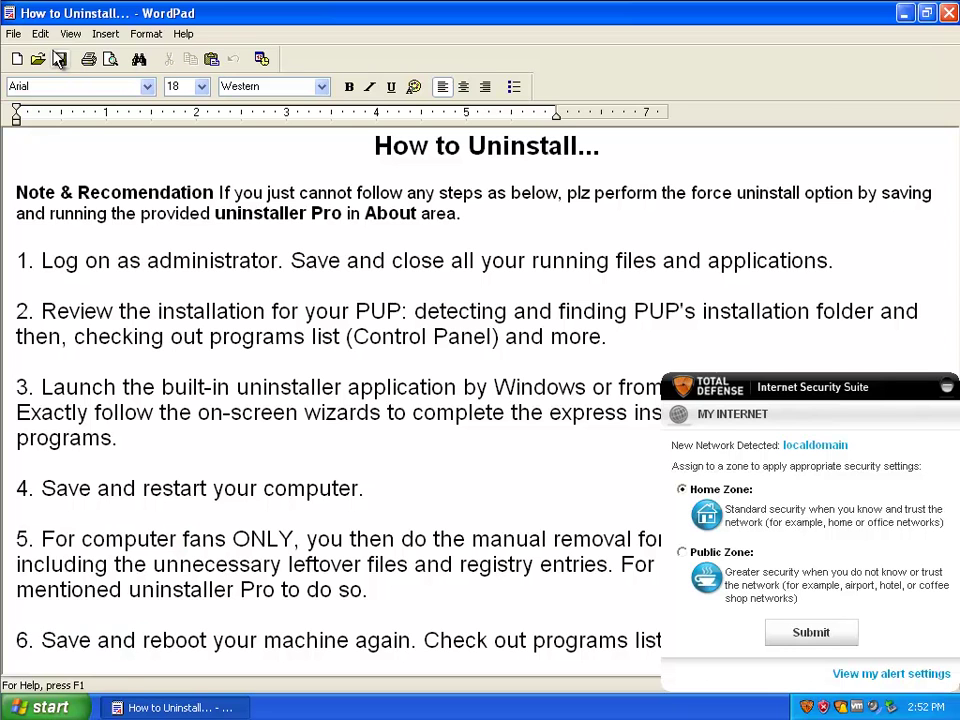
Step: Clear the desktop by closing the instructions document and dismissing the Total Defense network alert and activation pop-up
left_click(947, 13)
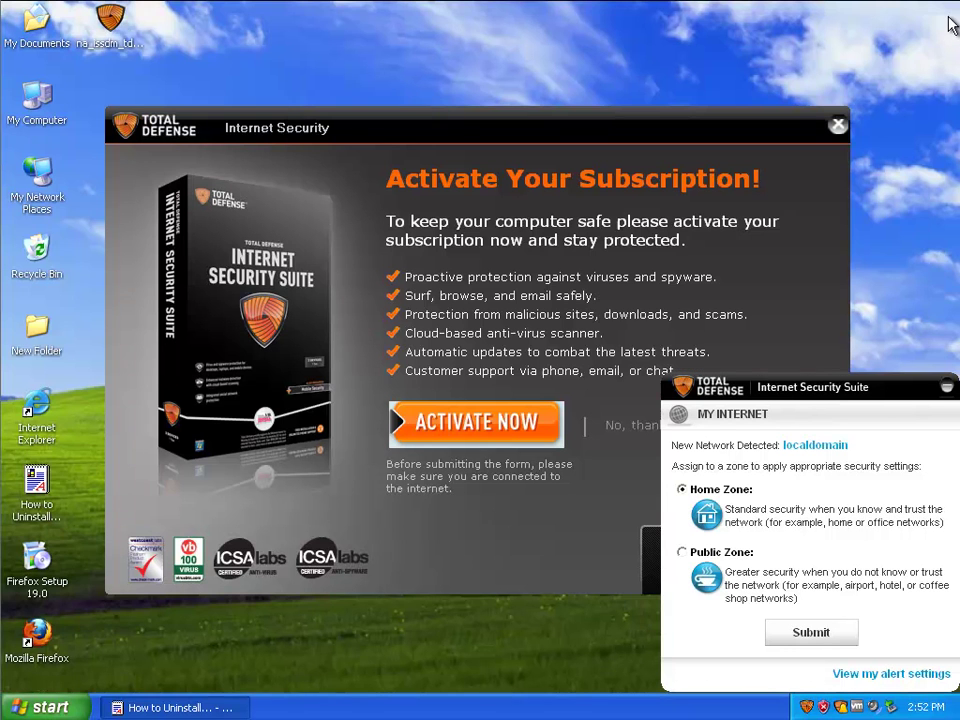
left_click(947, 387)
left_click(838, 125)
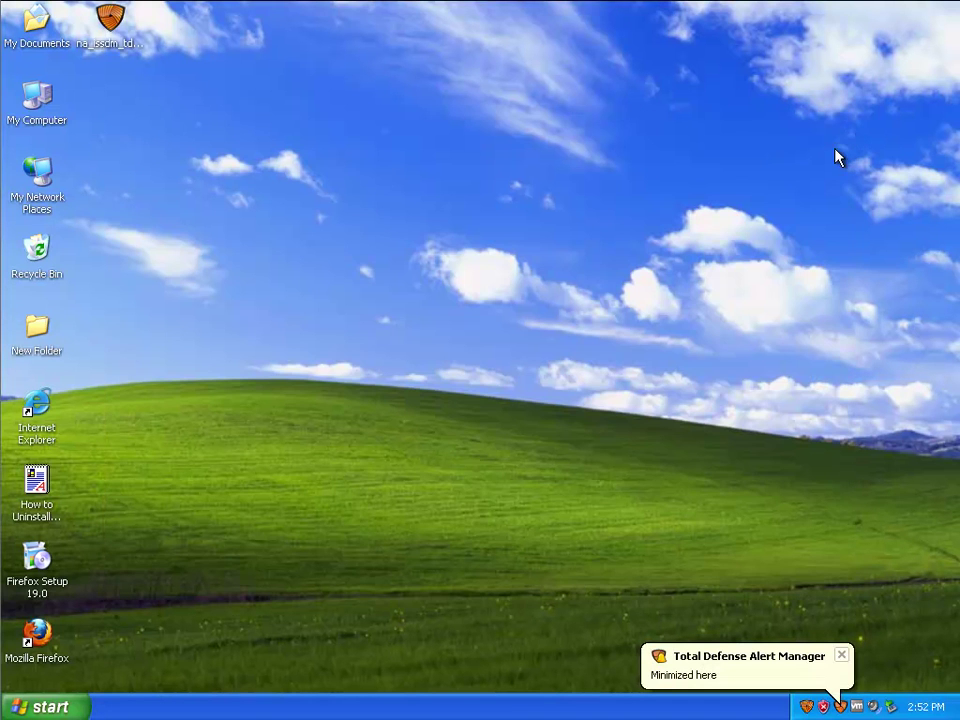
Step: Check the options offered by the two Total Defense icons in the notification area
right_click(840, 706)
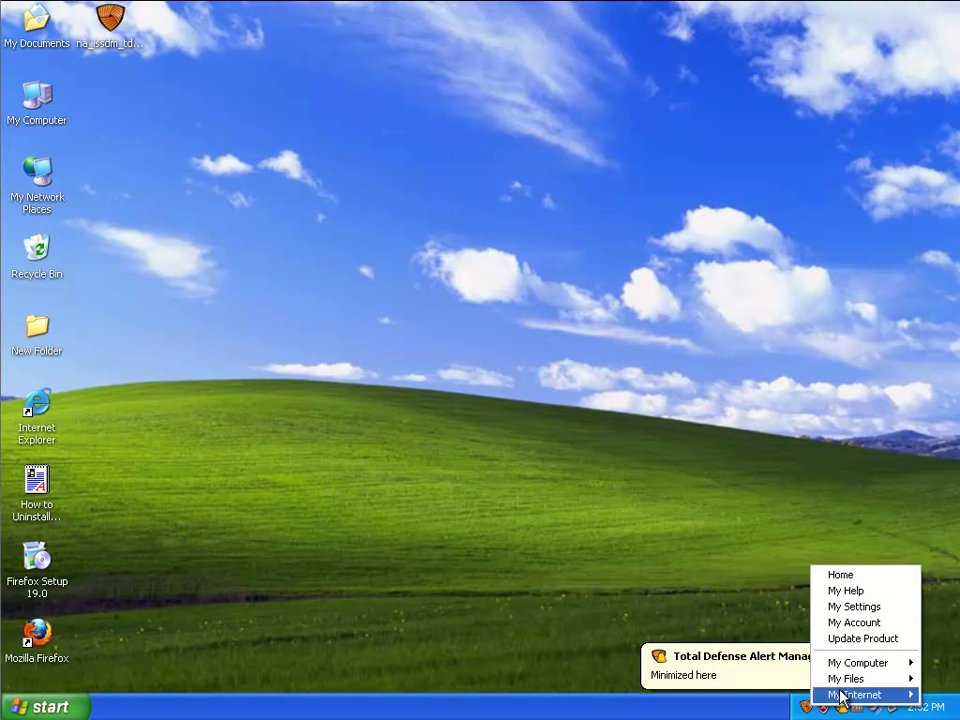
left_click(776, 713)
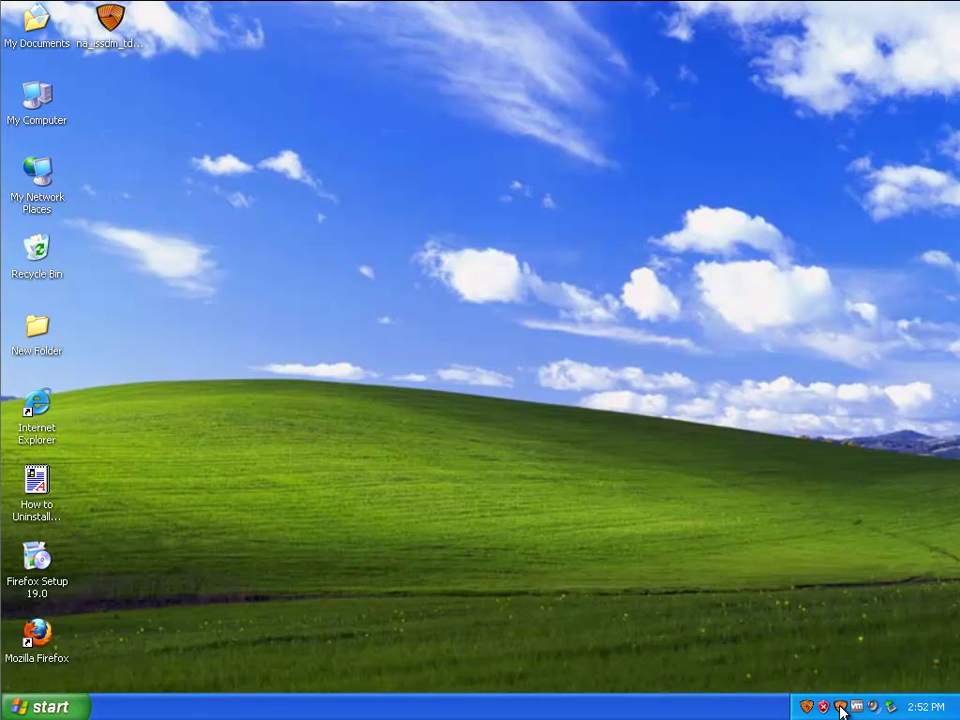
right_click(806, 707)
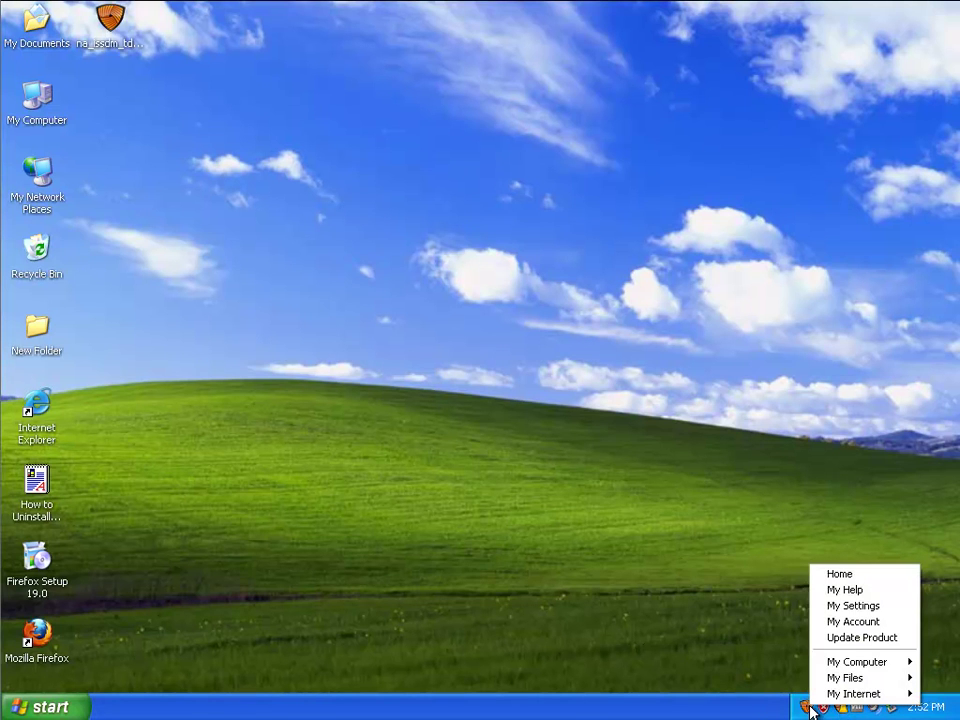
left_click(558, 448)
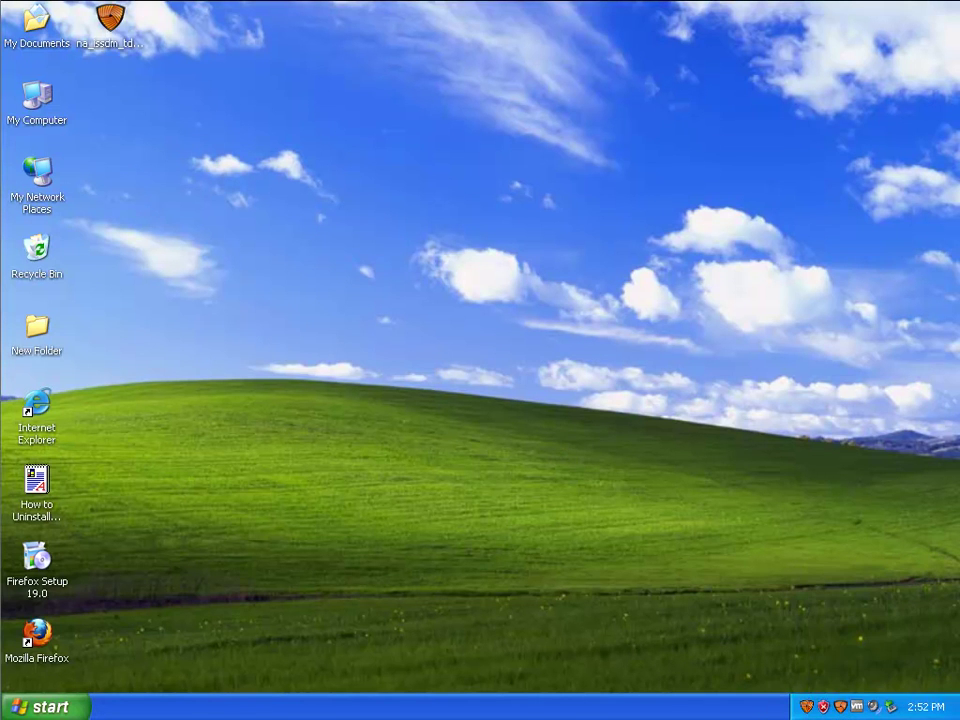
Step: Open the properties of the Security Center shortcut in the Total Defense Internet Security Suite program group
left_click(45, 706)
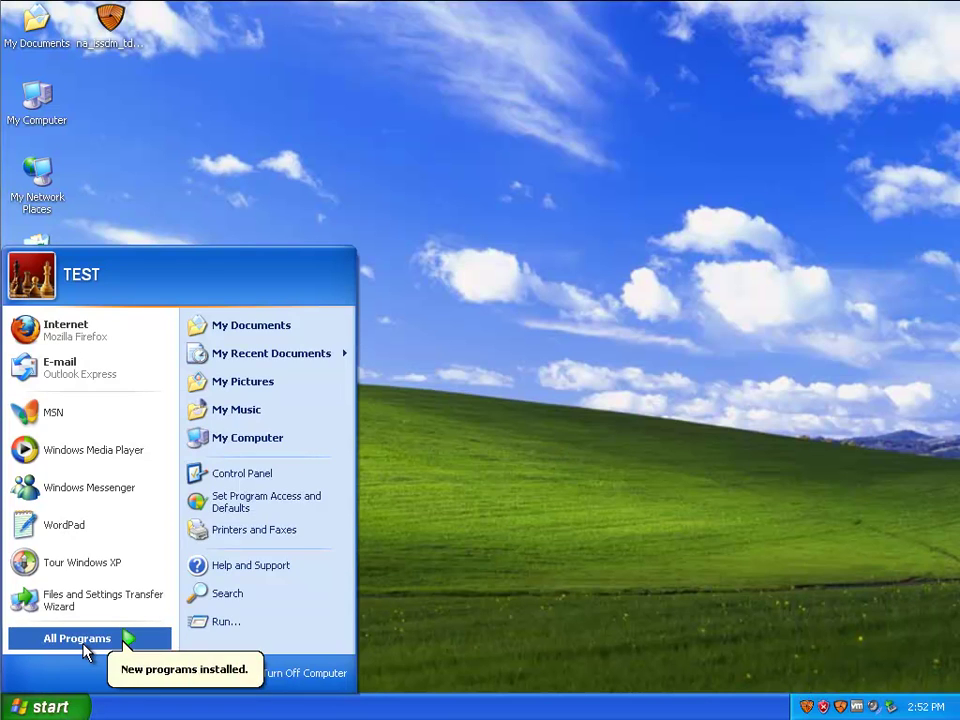
mouse_move(84, 650)
mouse_move(242, 643)
mouse_move(418, 648)
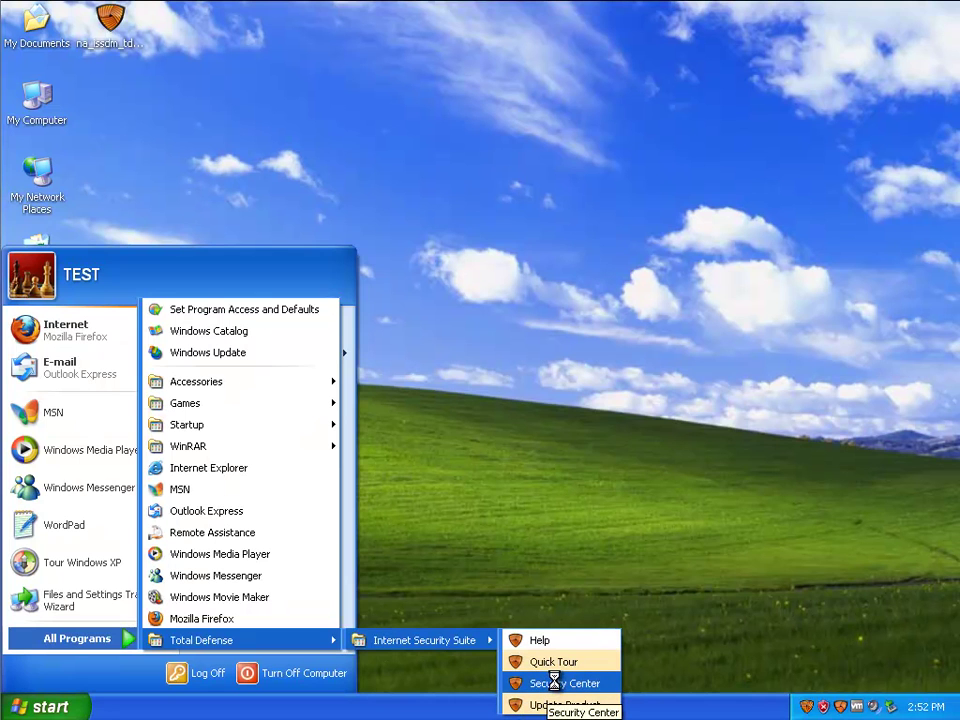
right_click(553, 683)
left_click(560, 674)
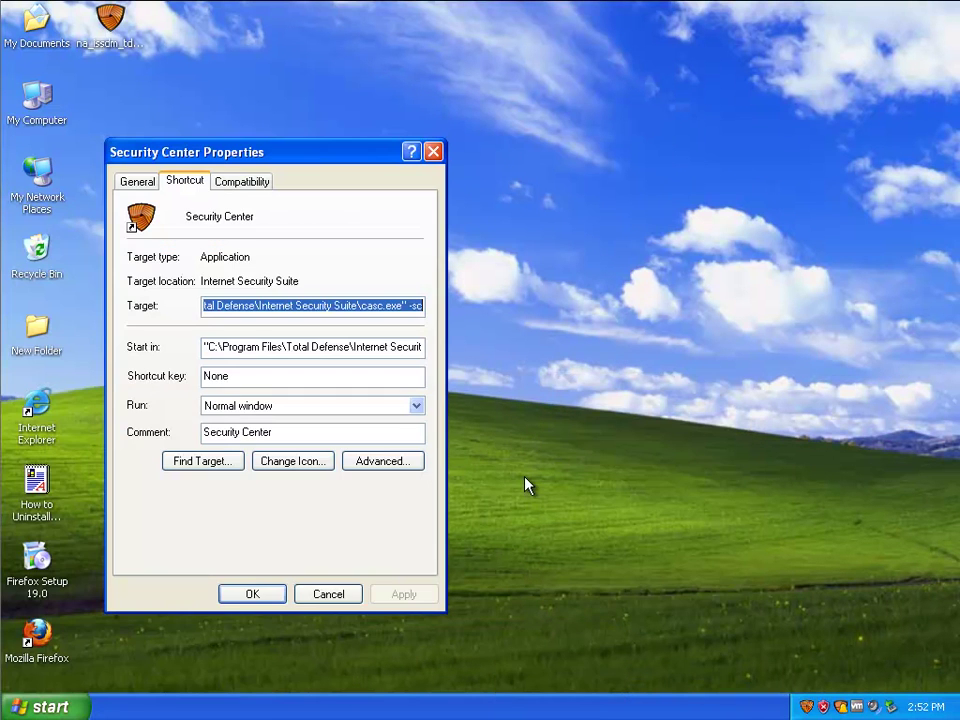
Step: Copy the folder name "Total Defense" from the shortcut's target path and open the target's folder
left_click_drag(253, 306, 283, 306)
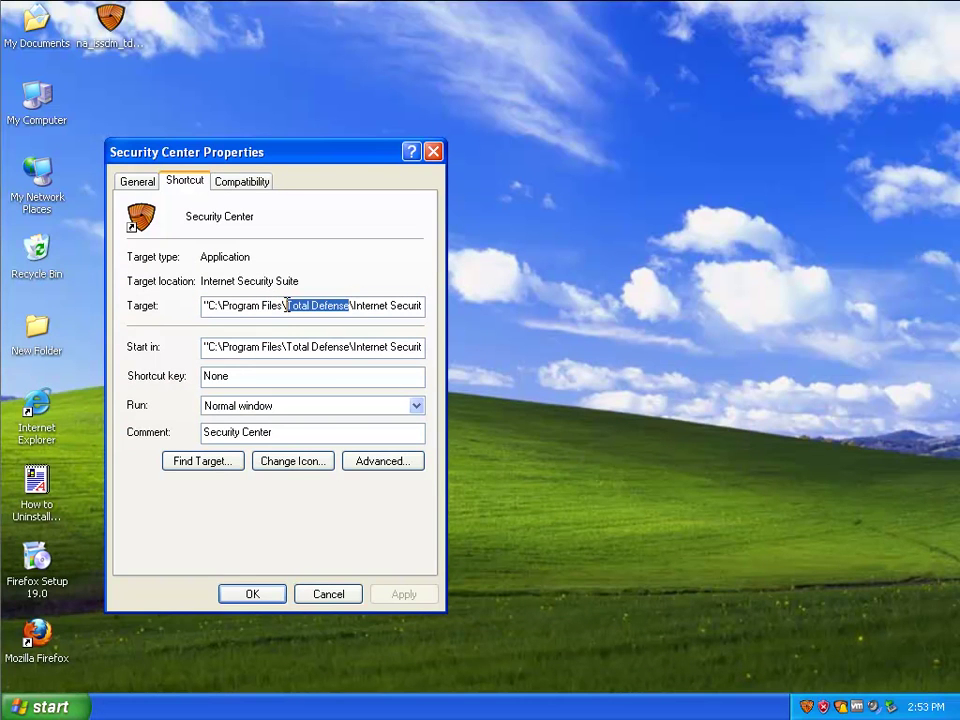
right_click(291, 305)
left_click(340, 357)
left_click(211, 466)
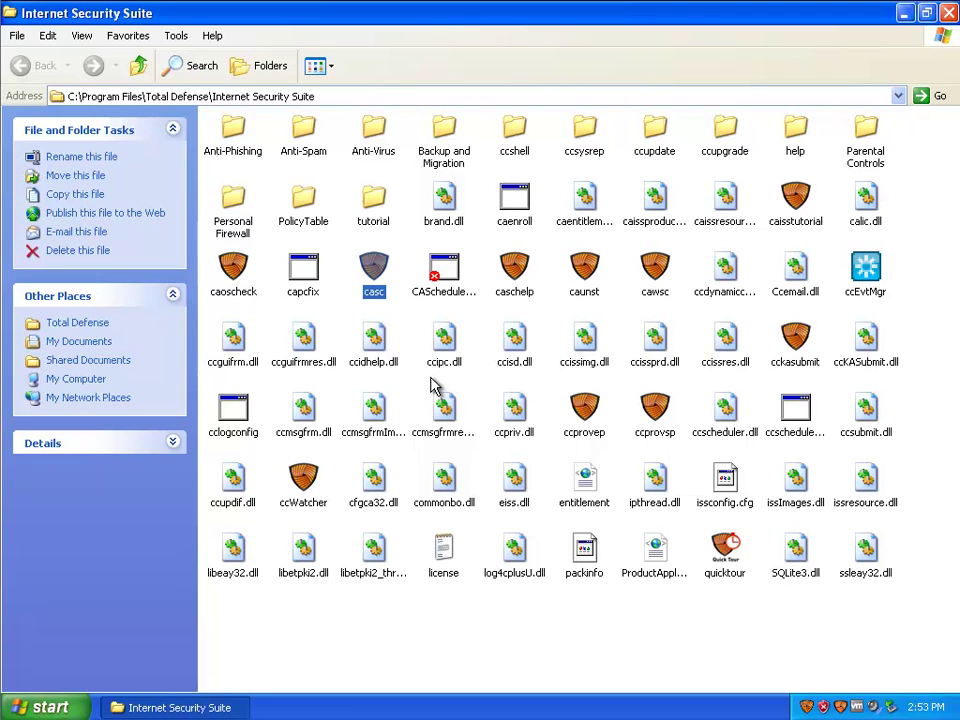
Step: Go up to C:\Program Files and list its contents in Details view sorted by Date Modified in a restored window
left_click(139, 65)
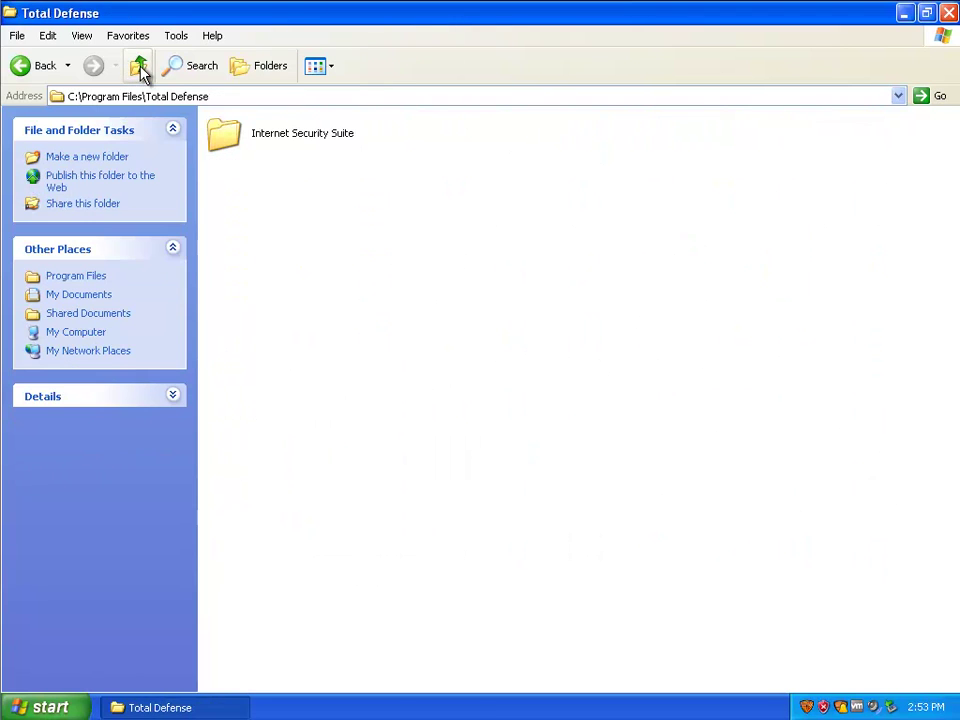
left_click(139, 65)
left_click(300, 242)
left_click(331, 67)
left_click(333, 158)
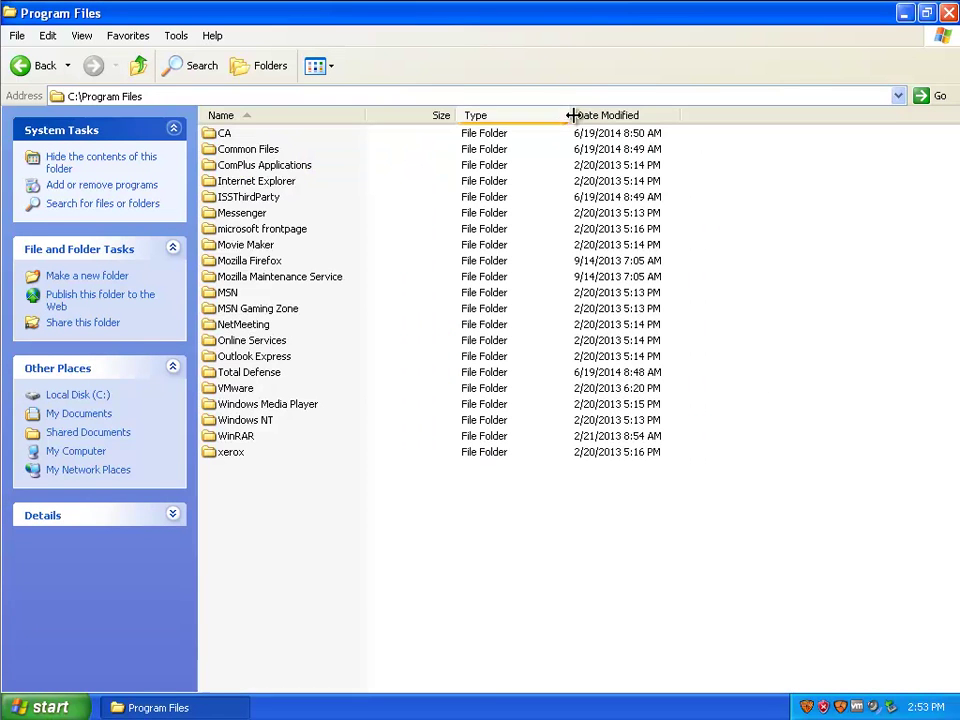
left_click(617, 118)
left_click(926, 13)
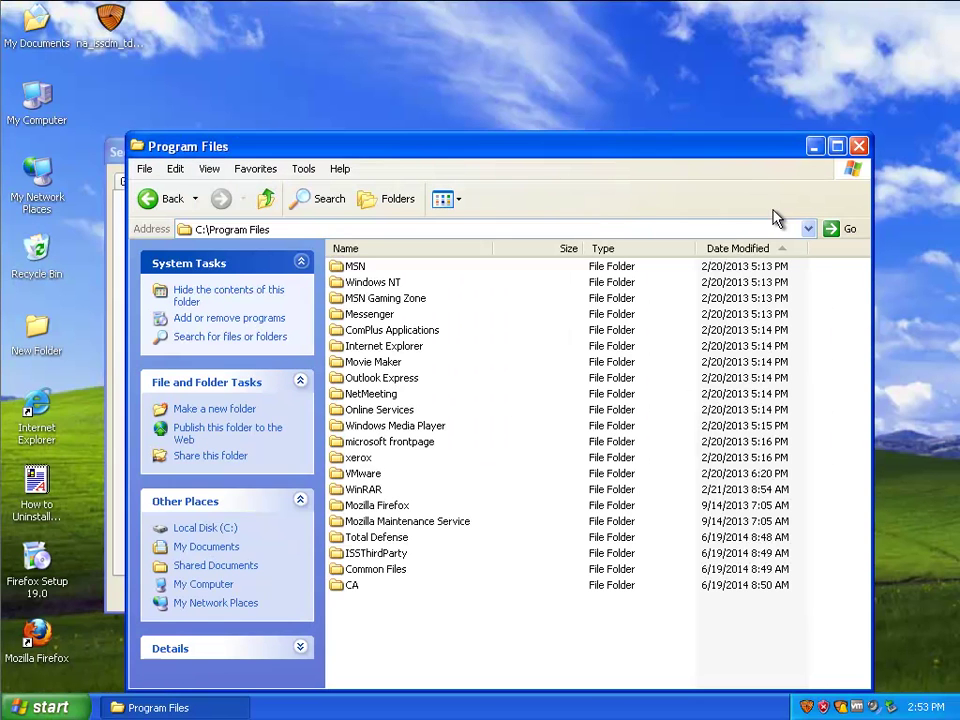
Step: Select the CA, ISSThirdParty and Total Defense folders and switch the folder view to Thumbnails
left_click(350, 589)
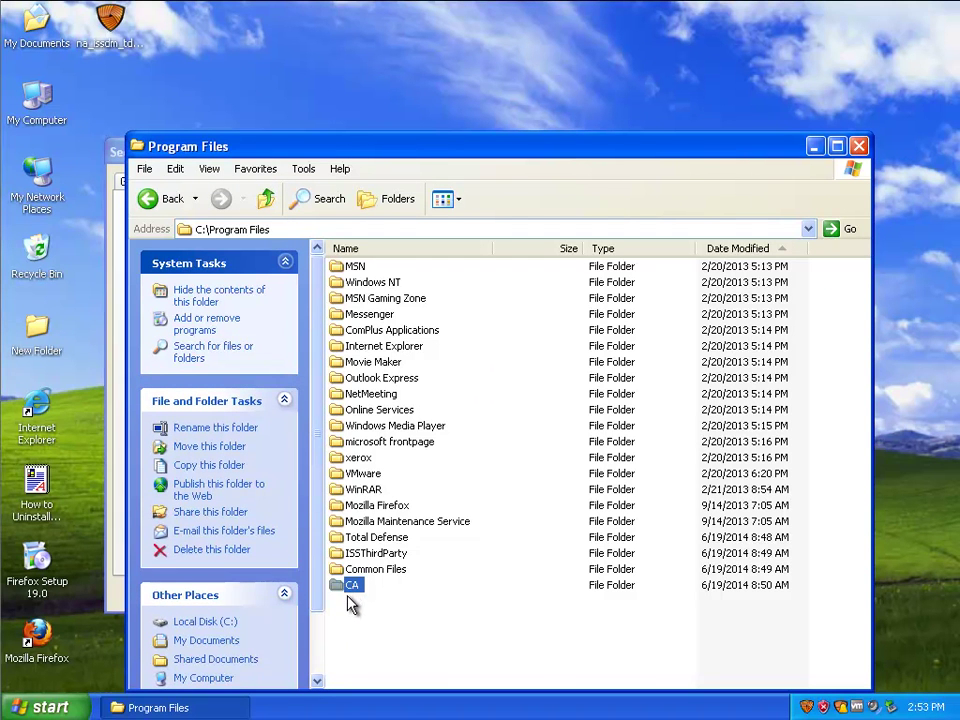
left_click(355, 553, "ctrl")
left_click(358, 537, "ctrl")
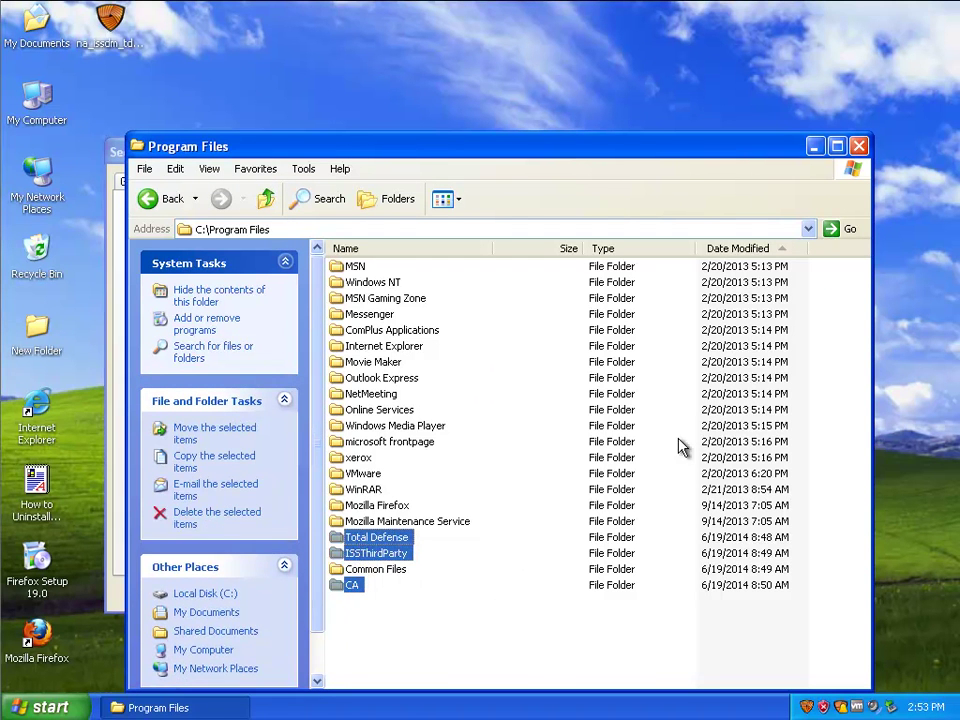
left_click(456, 202)
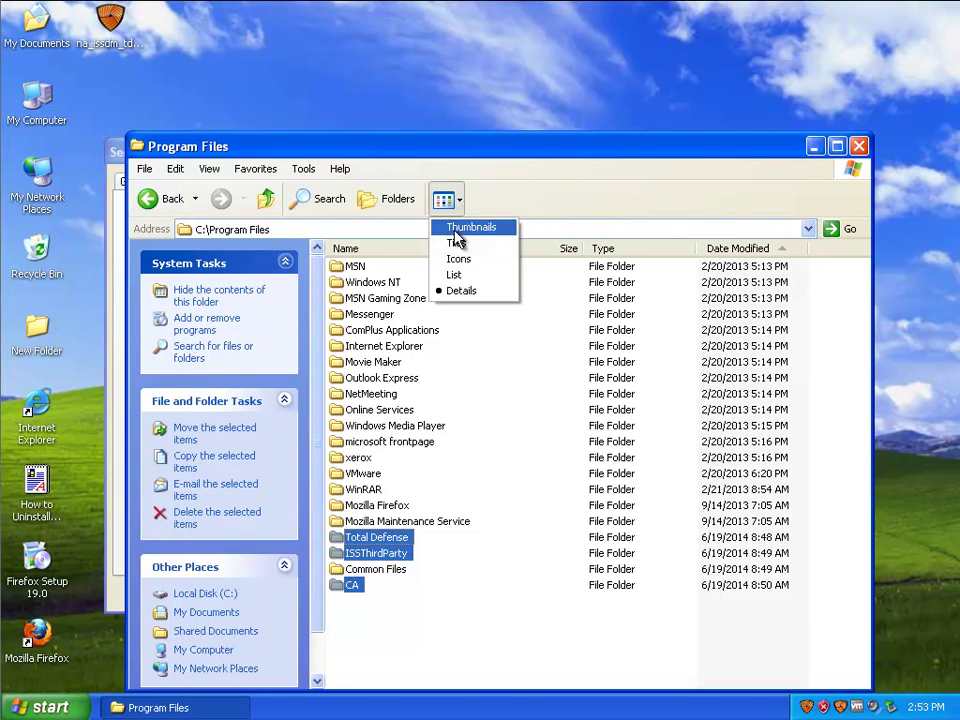
left_click(460, 228)
Step: Maximize the Program Files window and list the folders in Details view by Date Modified, newest first
left_click(838, 146)
left_click(842, 200)
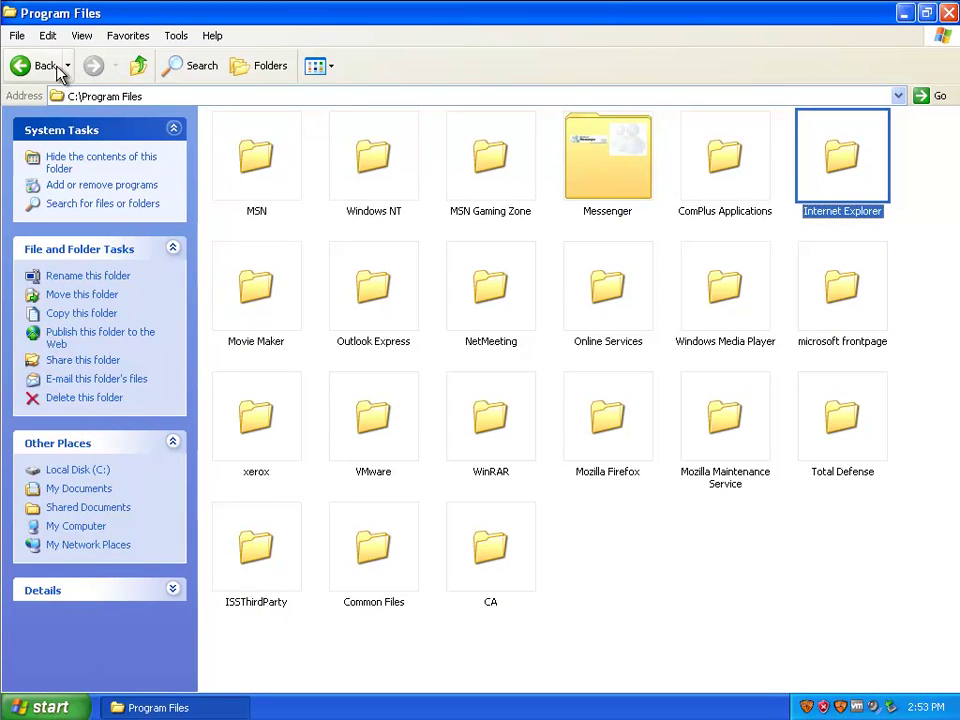
left_click(331, 66)
left_click(332, 154)
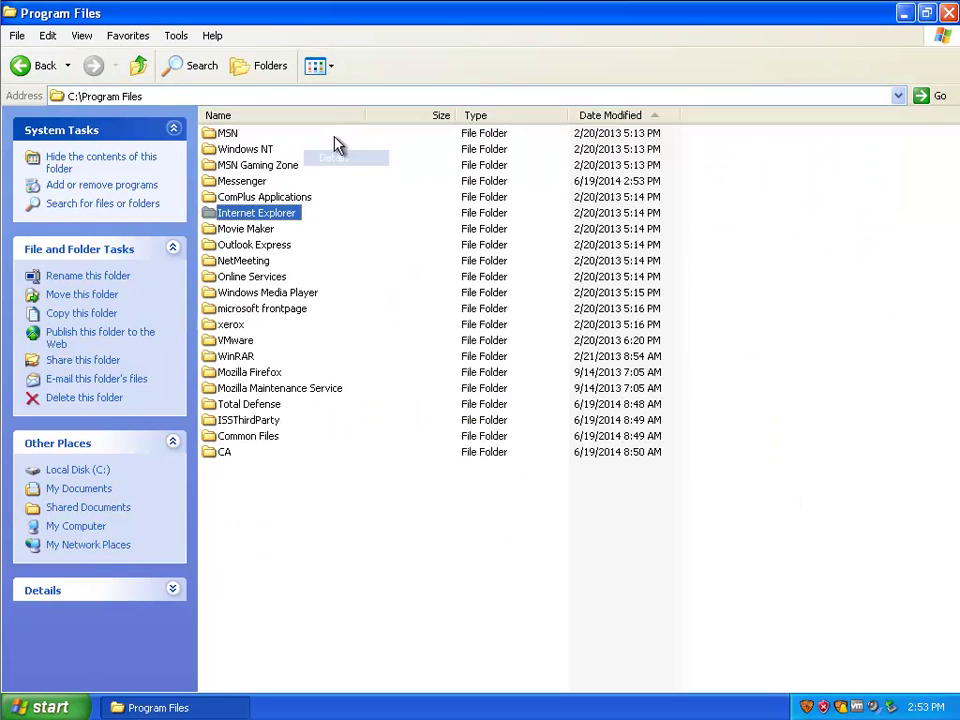
left_click(634, 116)
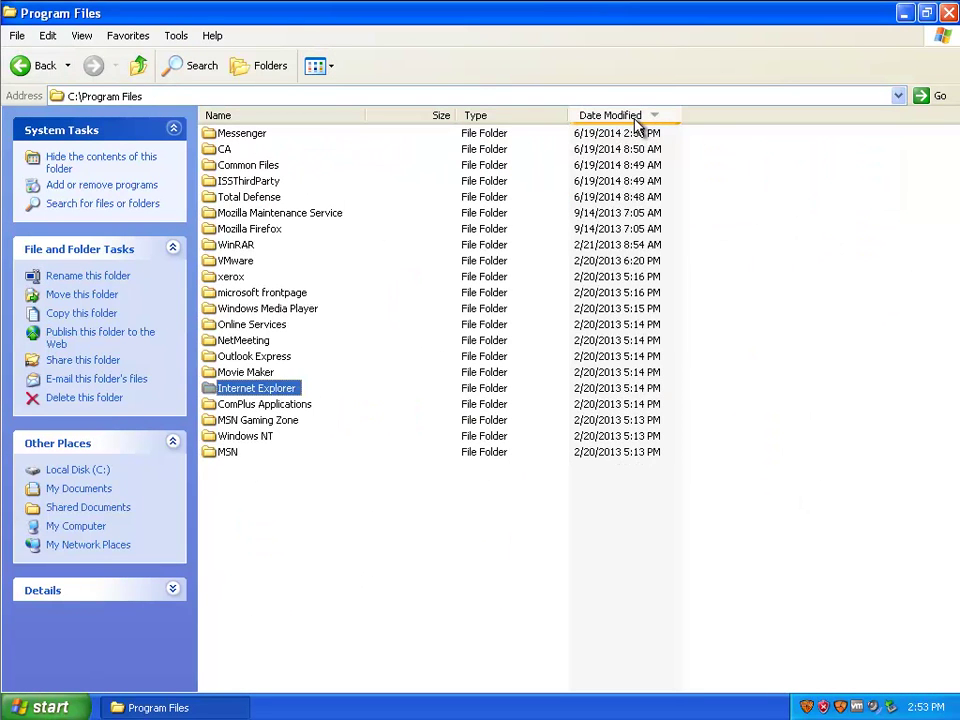
Step: Select the CA, ISSThirdParty and Total Defense folders together, leaving Common Files out
left_click(228, 135)
left_click(226, 150)
left_click(231, 167, "ctrl")
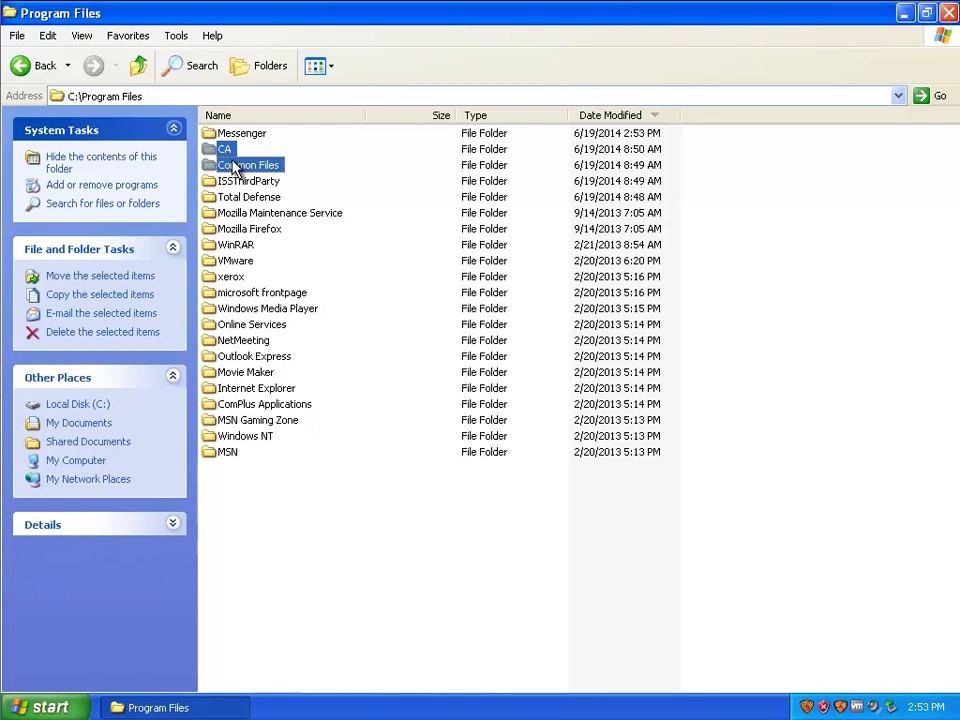
left_click(235, 167, "ctrl")
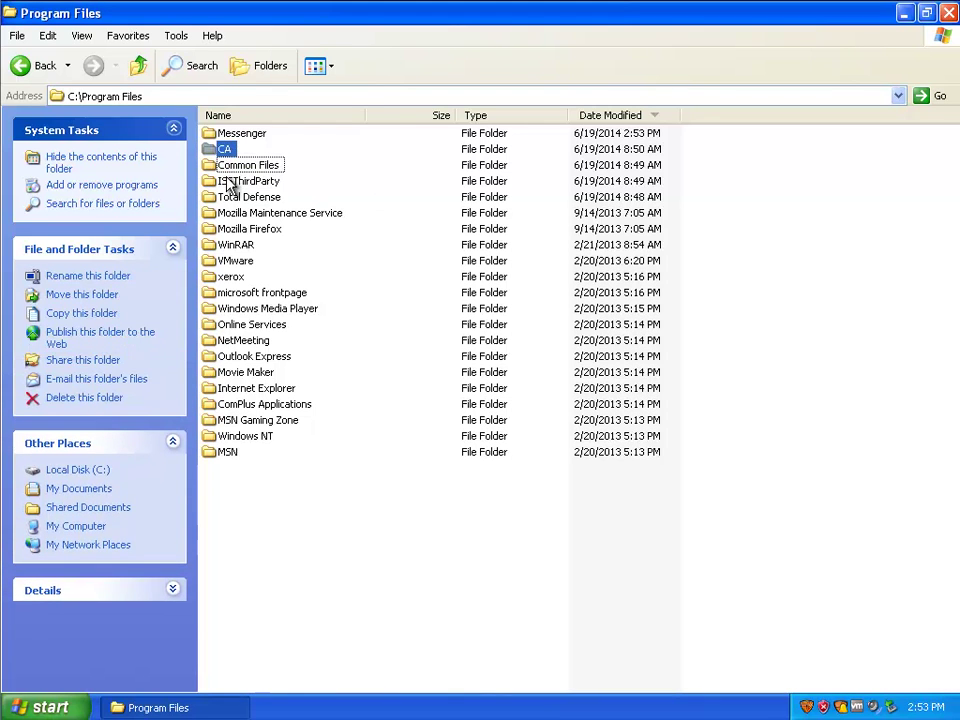
left_click(230, 182, "ctrl")
left_click(230, 198, "ctrl")
Step: Display the Program Files folders as Thumbnails and restore the window to its smaller size
left_click(331, 68)
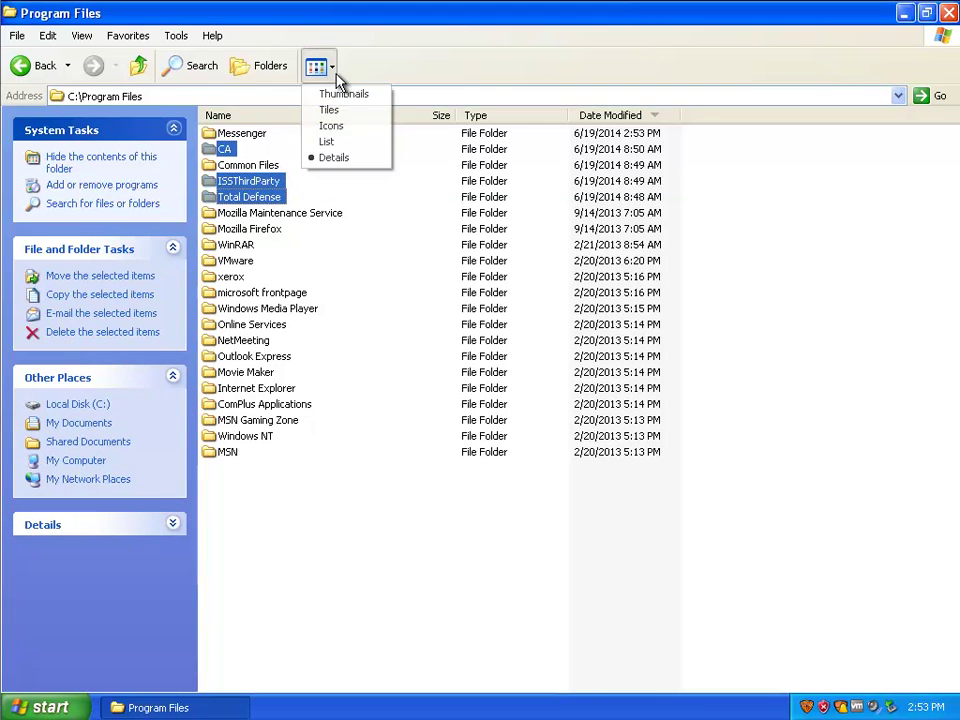
left_click(334, 92)
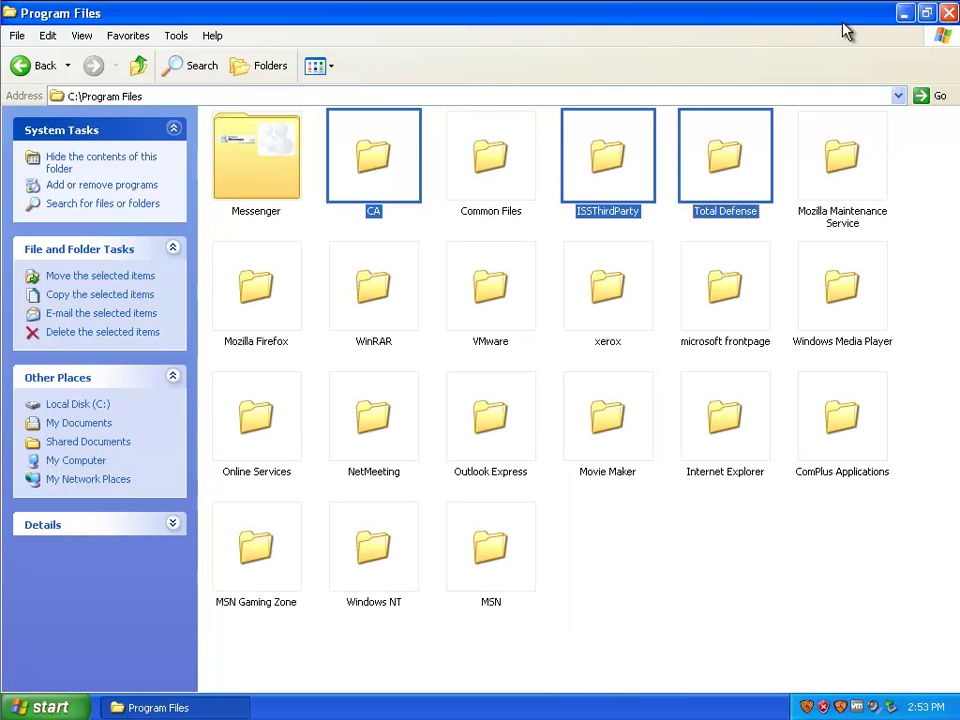
left_click(926, 13)
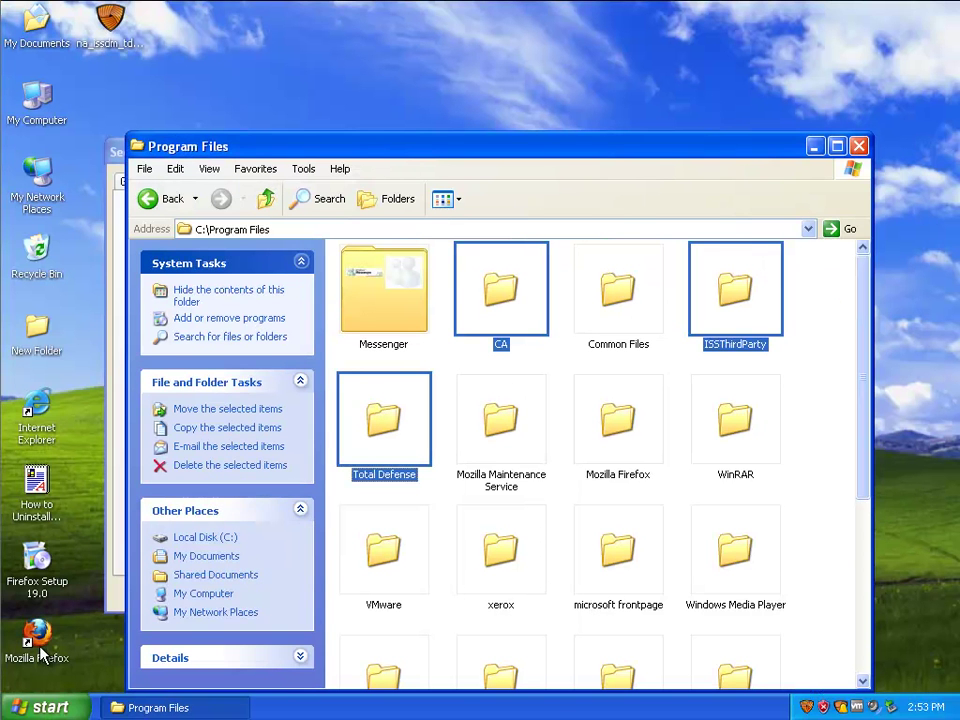
Step: Open Add or Remove Programs from the Control Panel
key("super")
left_click(279, 484)
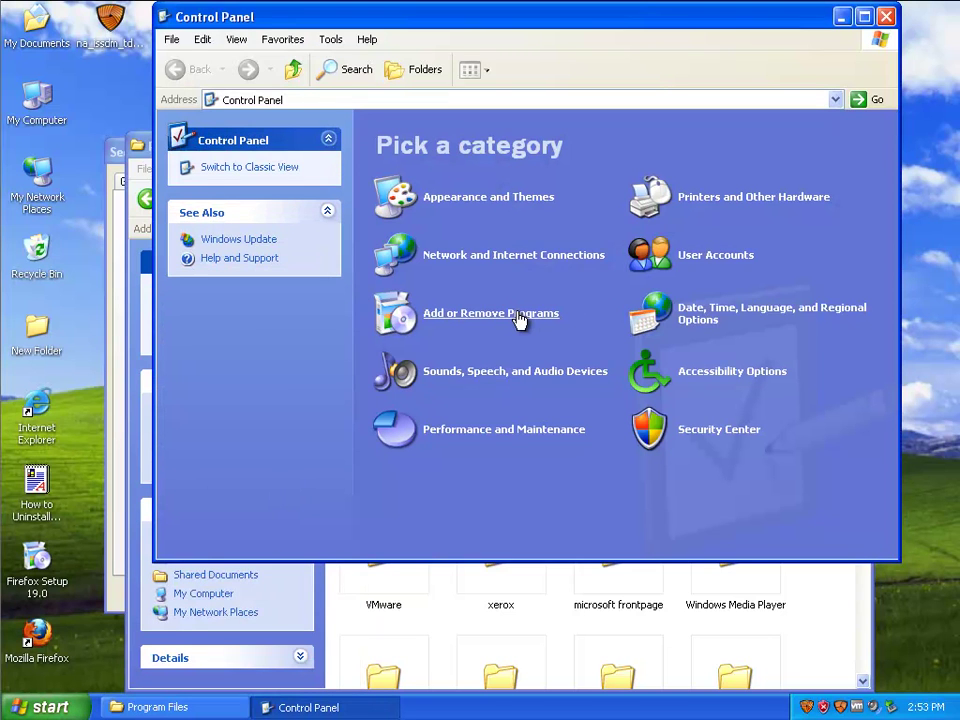
left_click(519, 315)
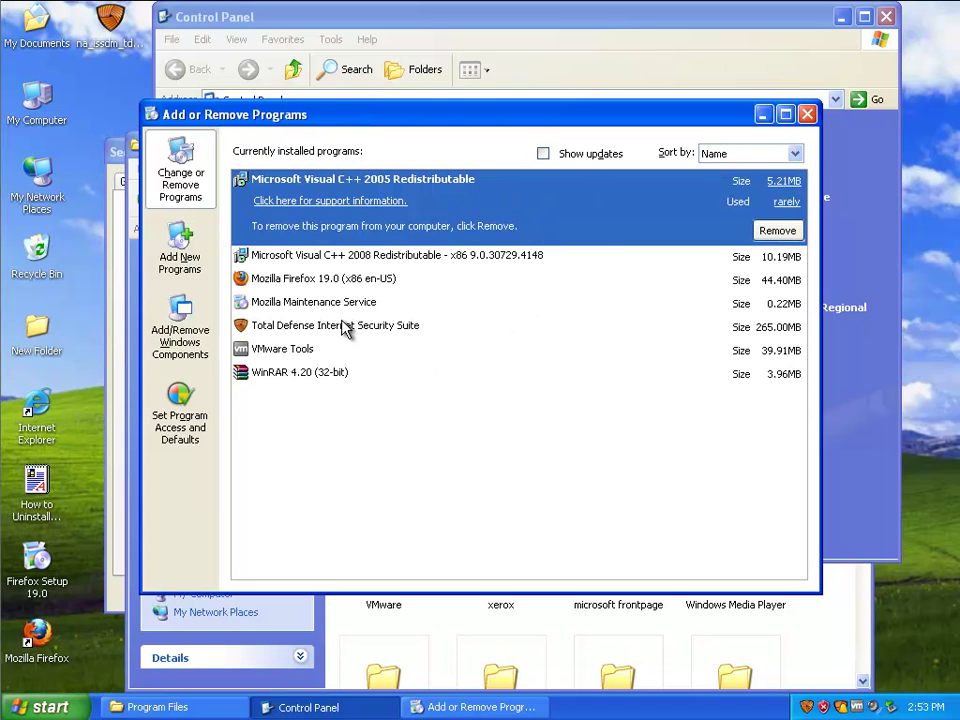
Step: View the support information of Total Defense Internet Security Suite in the installed programs list, closing it when done
left_click(298, 328)
left_click(321, 295)
left_click_drag(482, 281, 394, 373)
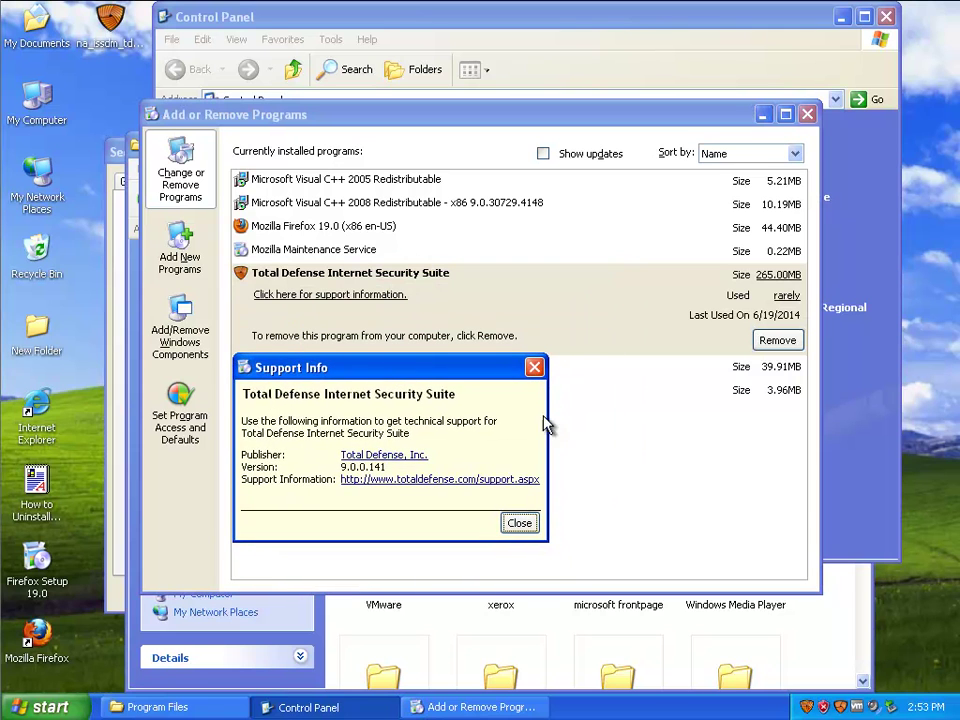
left_click(519, 524)
Step: Remove Total Defense Internet Security Suite and confirm the uninstall of all its features in the Uninstallation Wizard
left_click(765, 345)
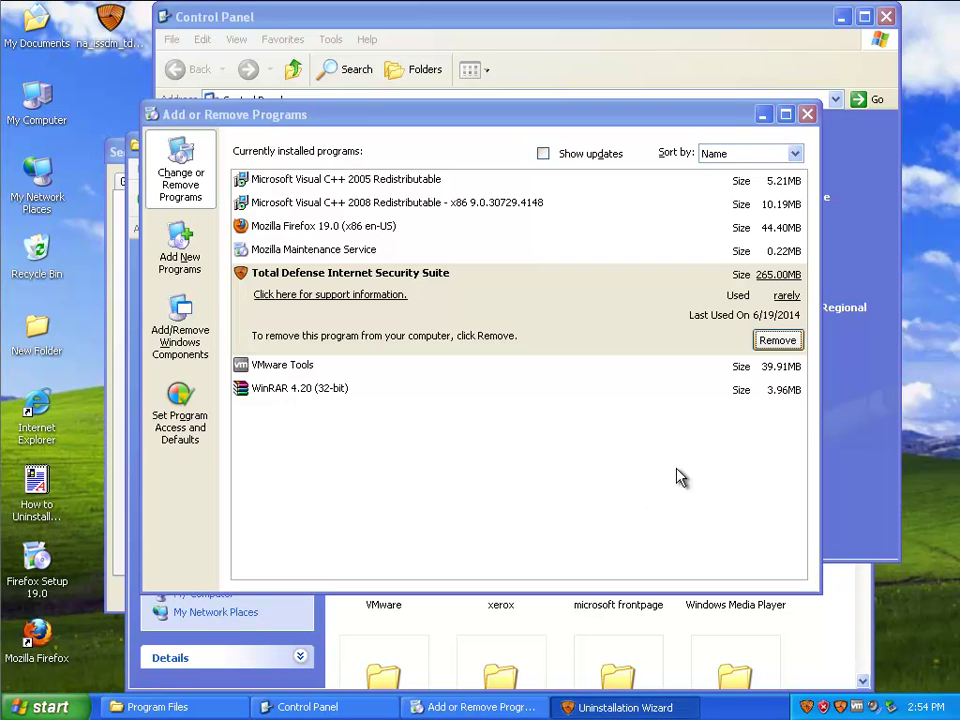
left_click(763, 122)
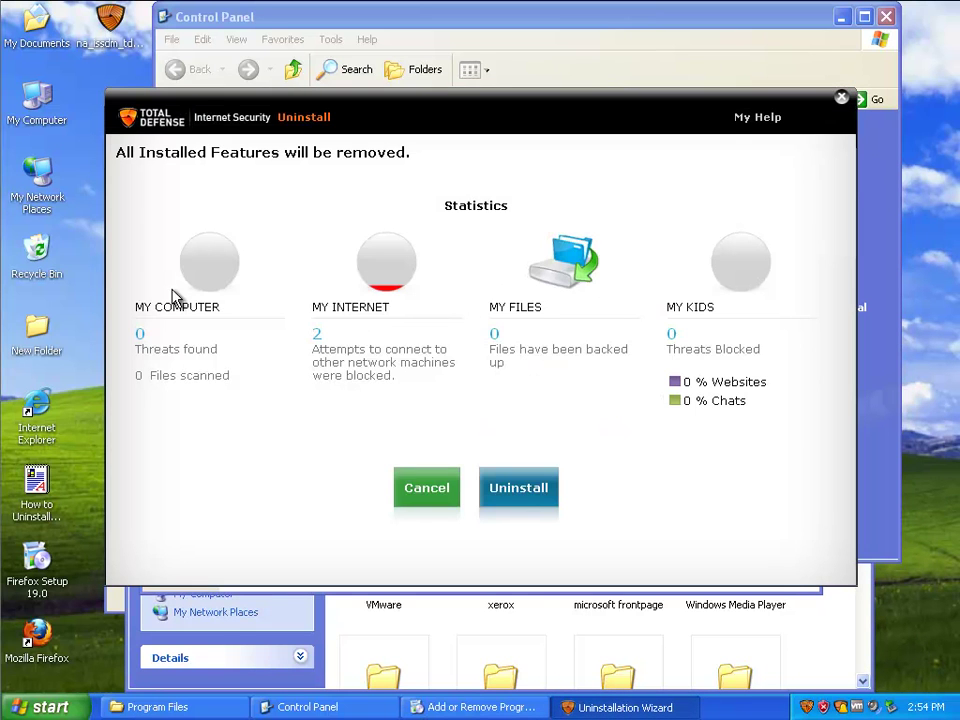
left_click(537, 490)
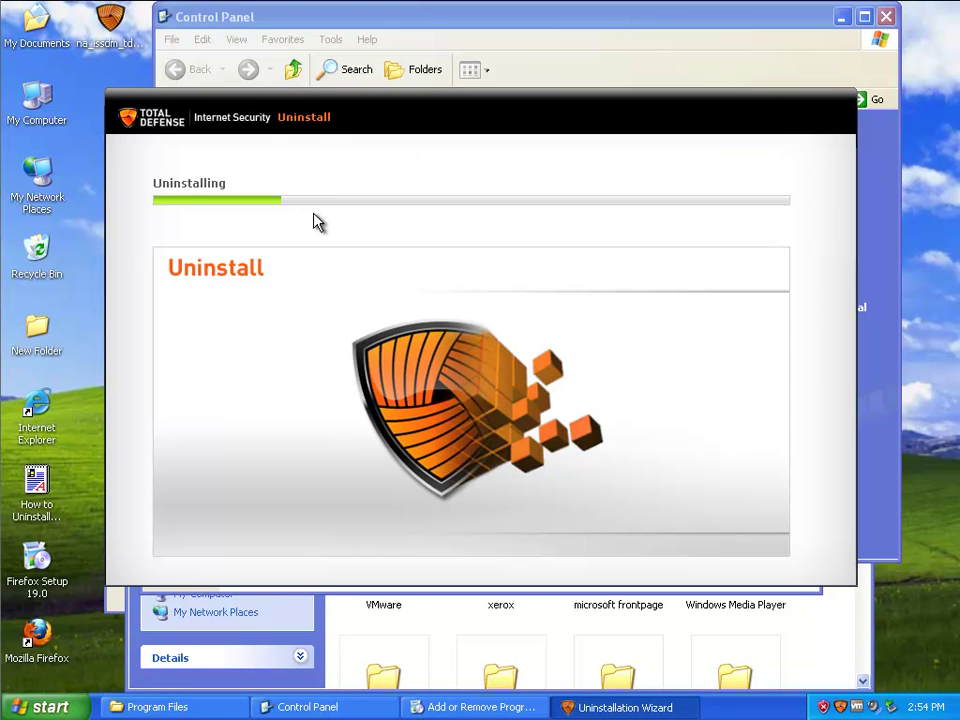
Step: Close the Control Panel window and dismiss the computer risk notification while the uninstall runs
right_click(323, 712)
left_click(342, 697)
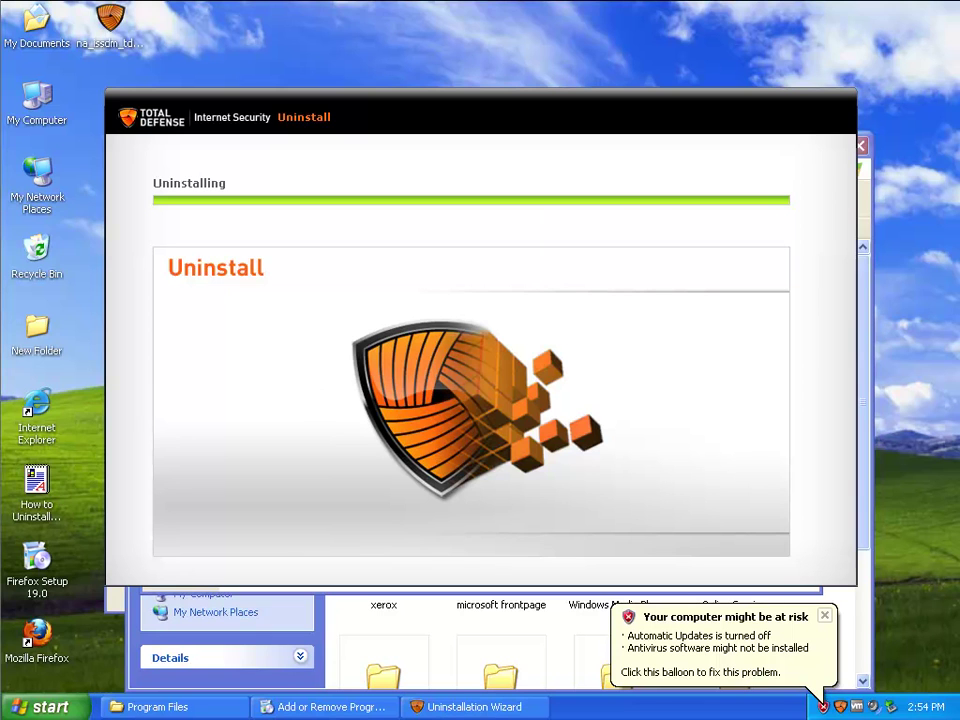
left_click(824, 616)
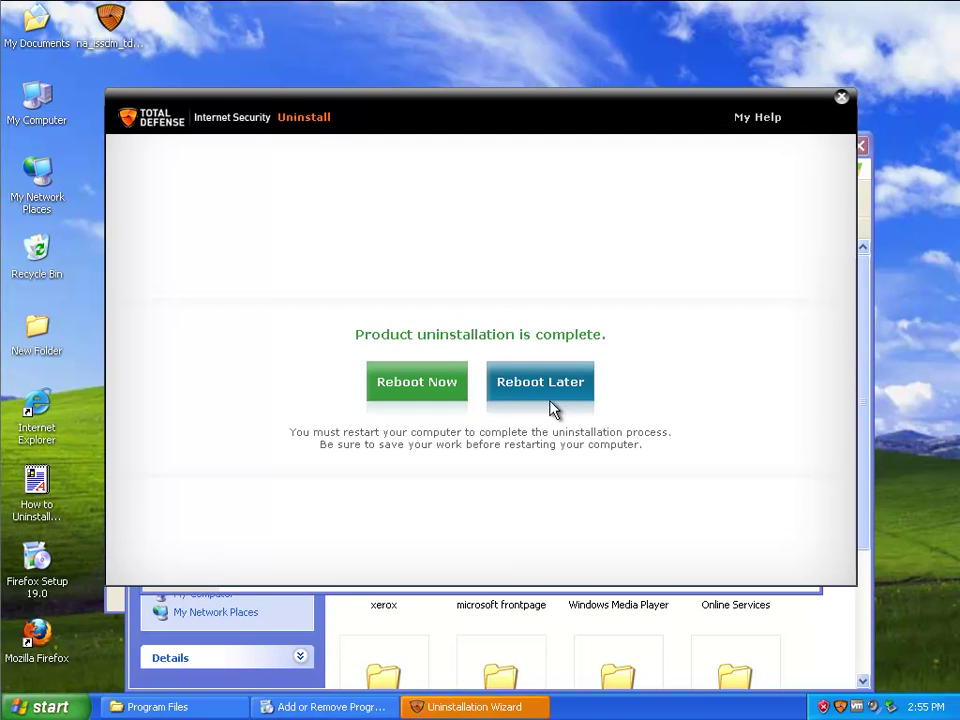
Step: Postpone the reboot after the uninstall and close the Program Files, Security Center Properties and Add or Remove Programs windows
left_click(572, 390)
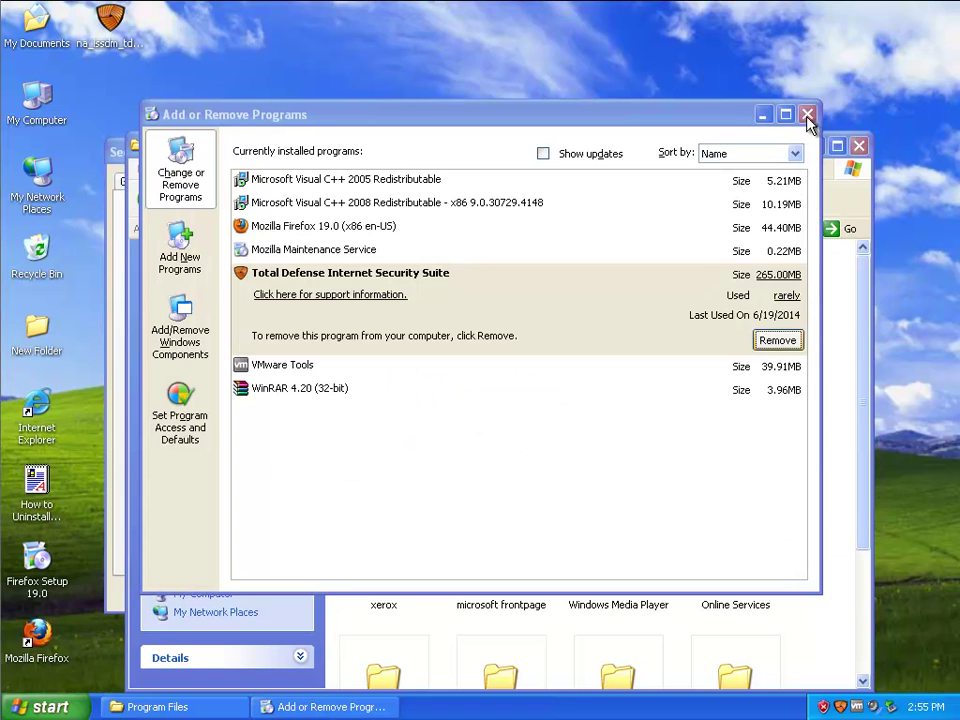
left_click(863, 158)
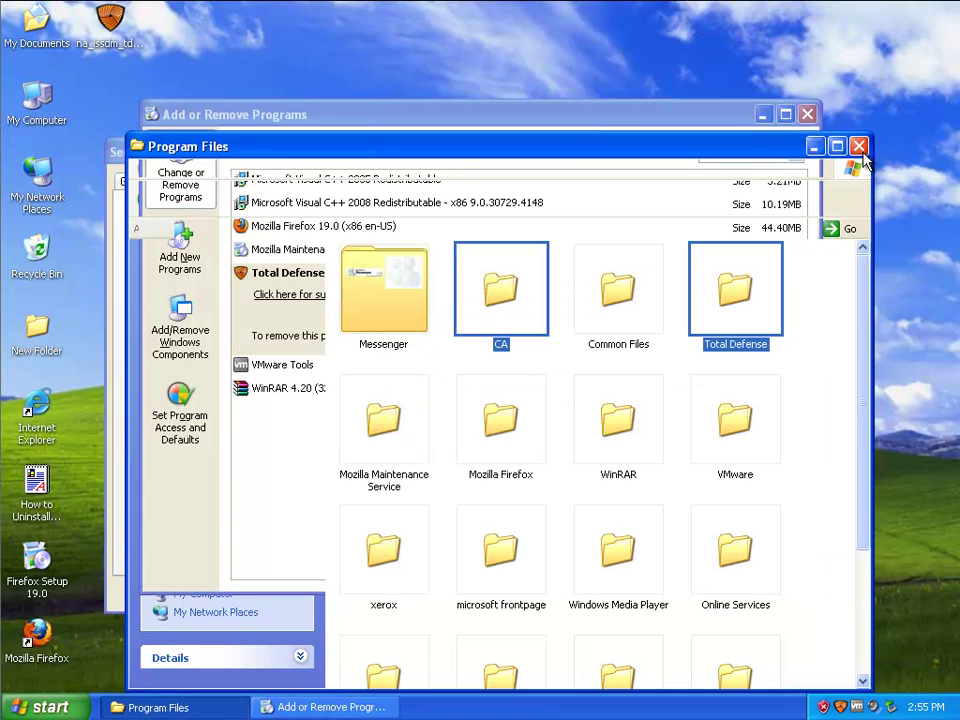
left_click(858, 147)
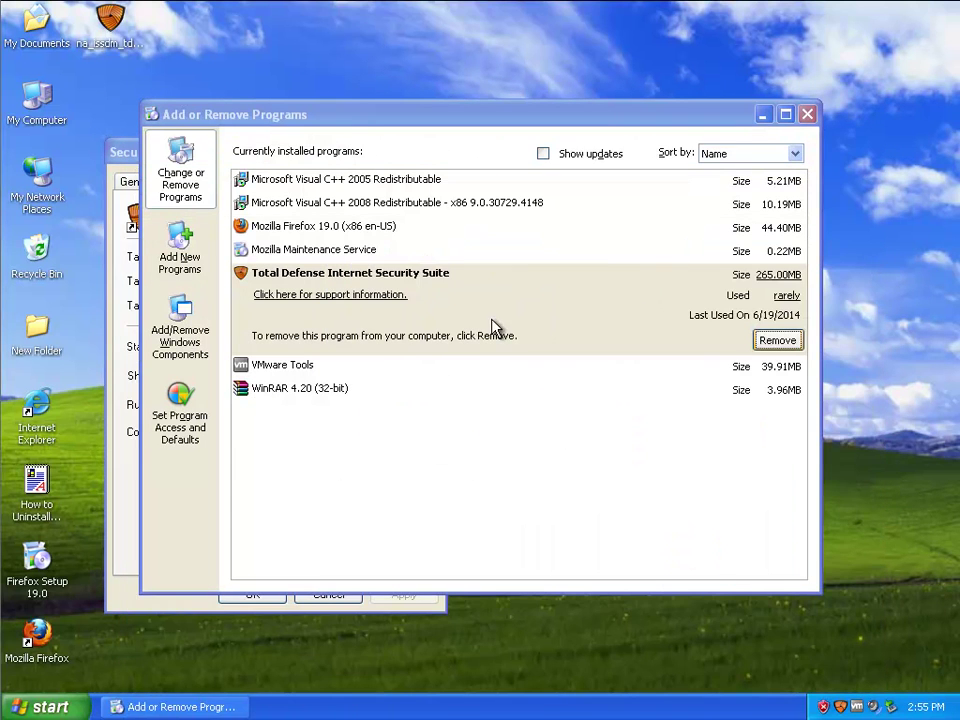
left_click(133, 604)
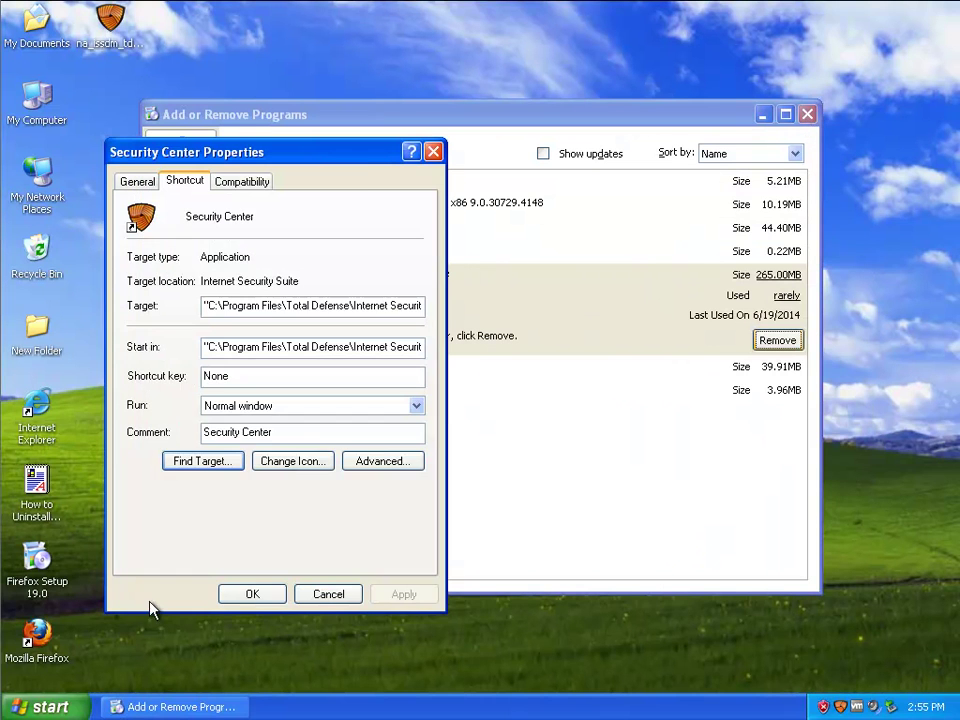
left_click(326, 594)
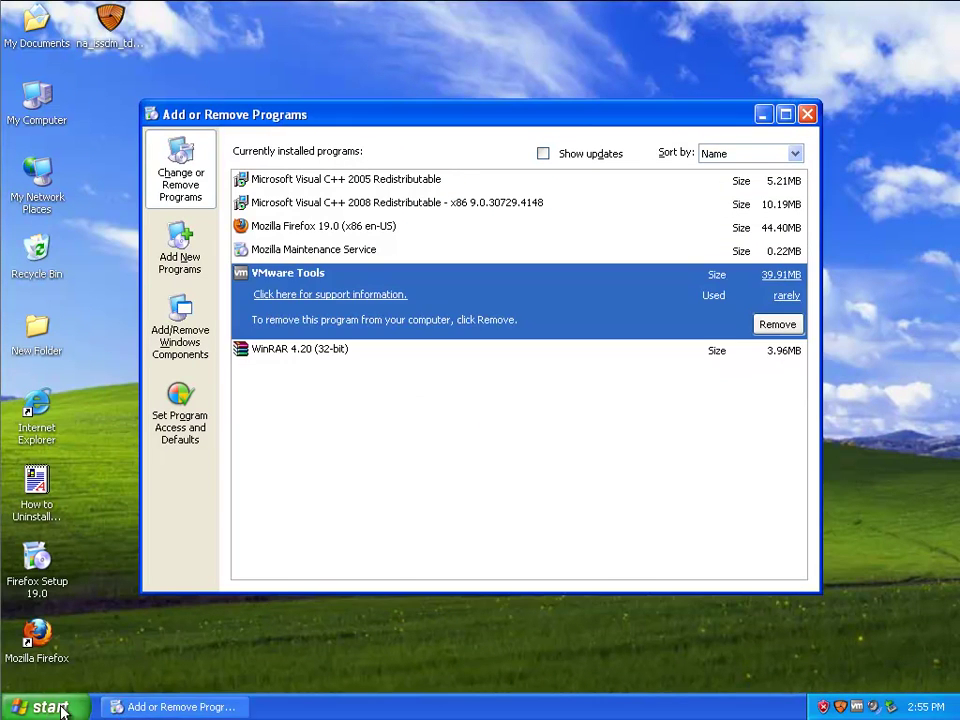
left_click(807, 114)
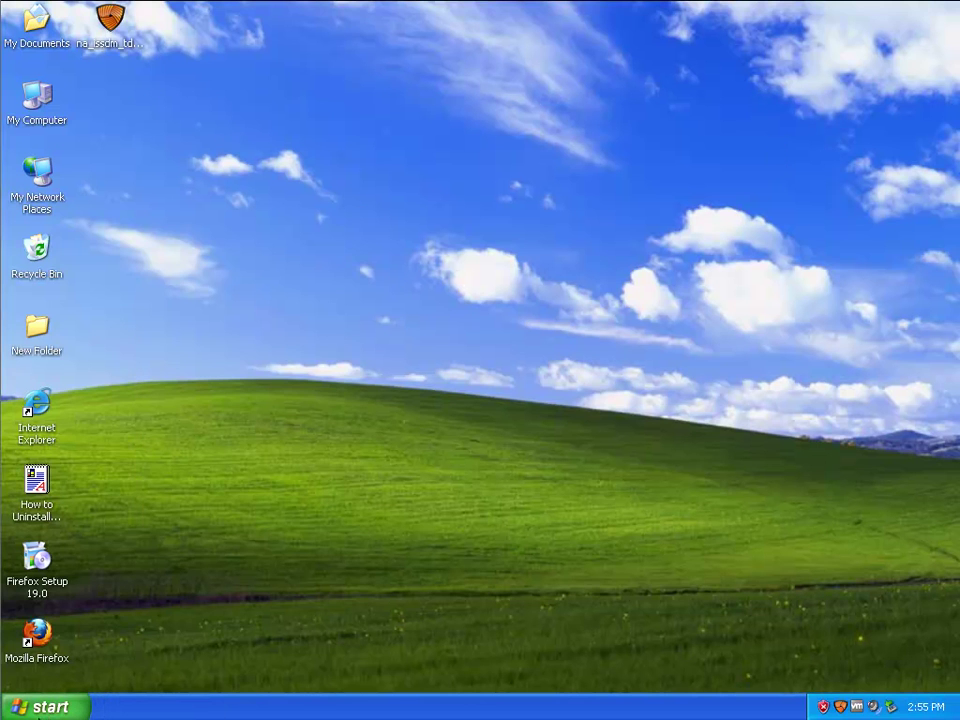
Step: Restart the computer to complete the uninstallation
left_click(45, 707)
left_click(249, 675)
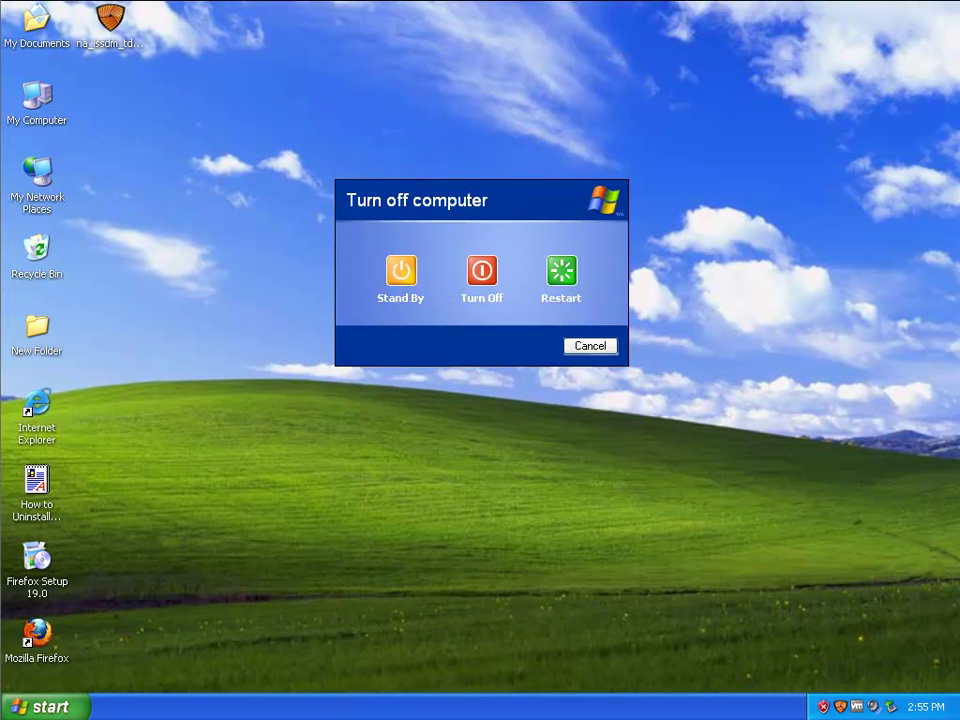
left_click(563, 276)
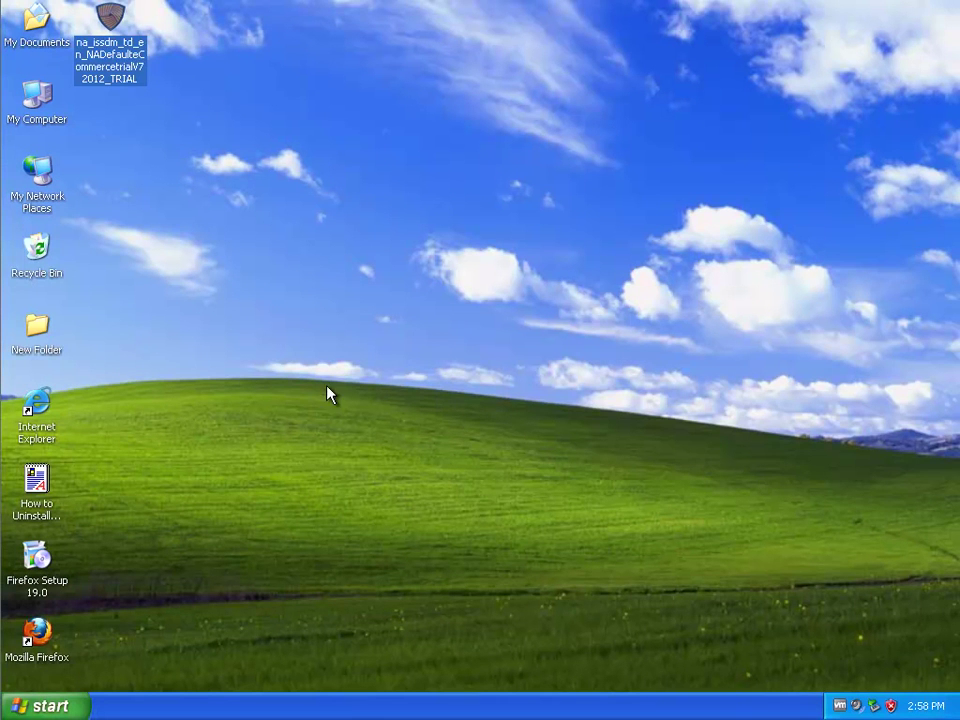
Step: Search all files and folders in My Computer for names containing "Total Defense"
double_click(37, 100)
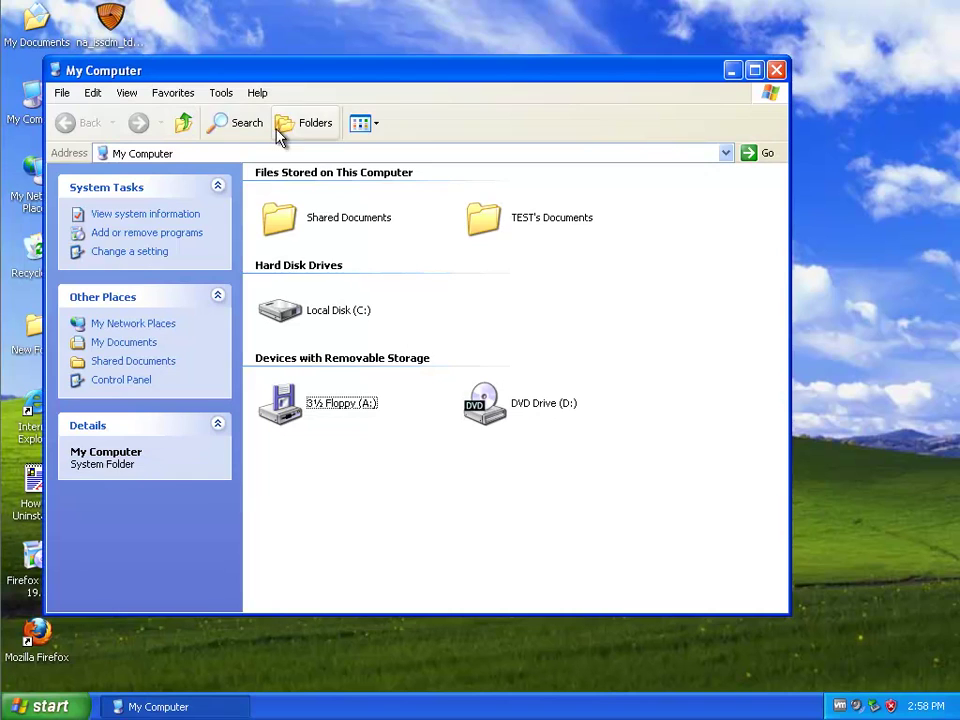
left_click(241, 126)
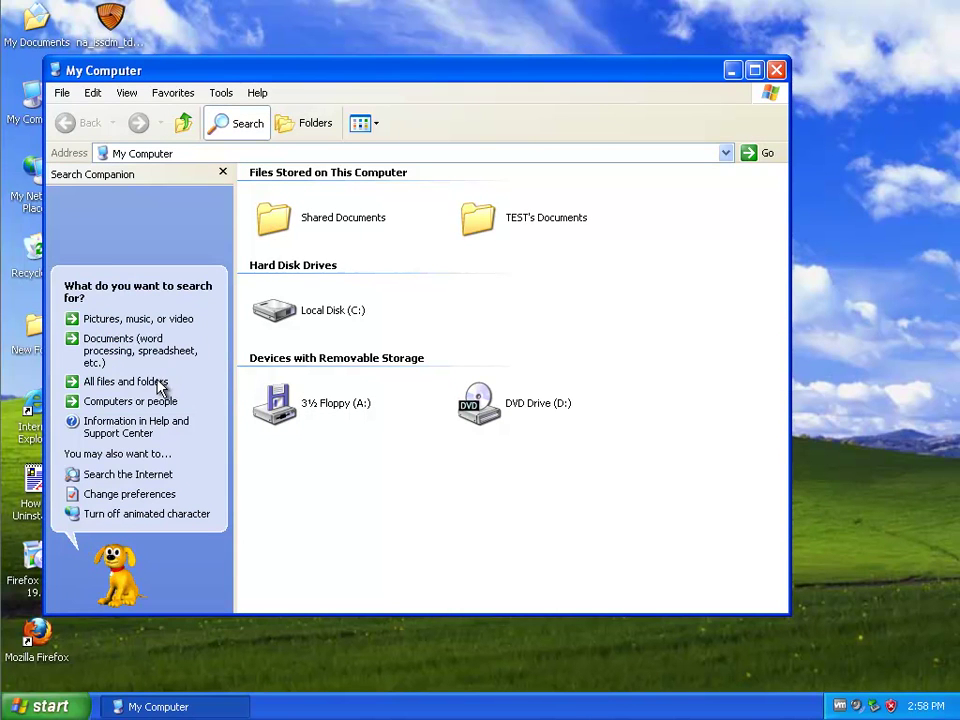
left_click(152, 383)
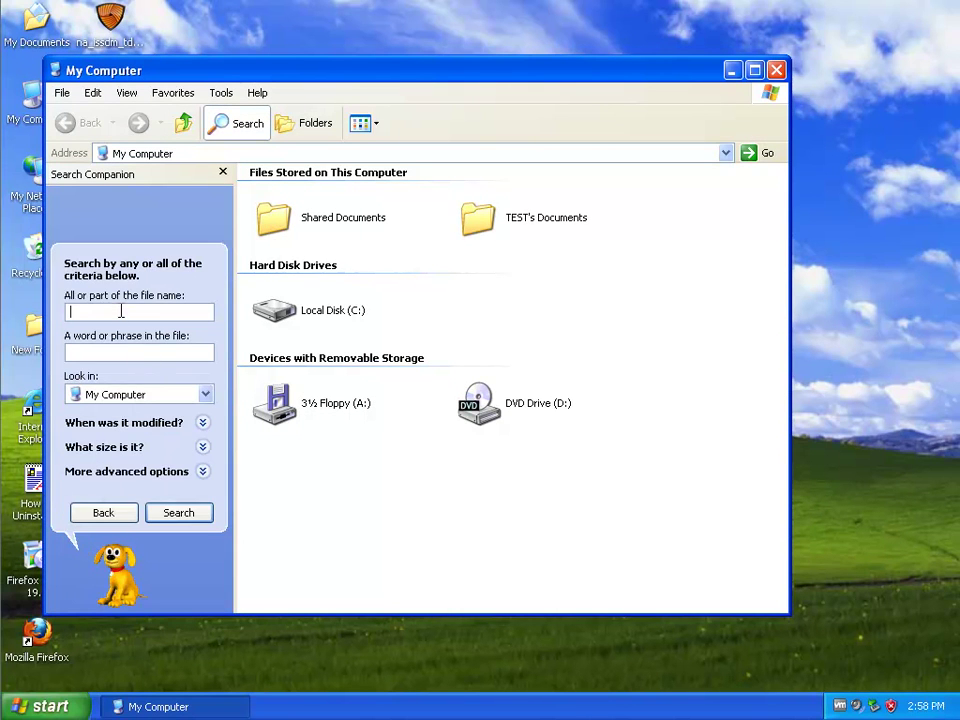
right_click(121, 311)
left_click(142, 378)
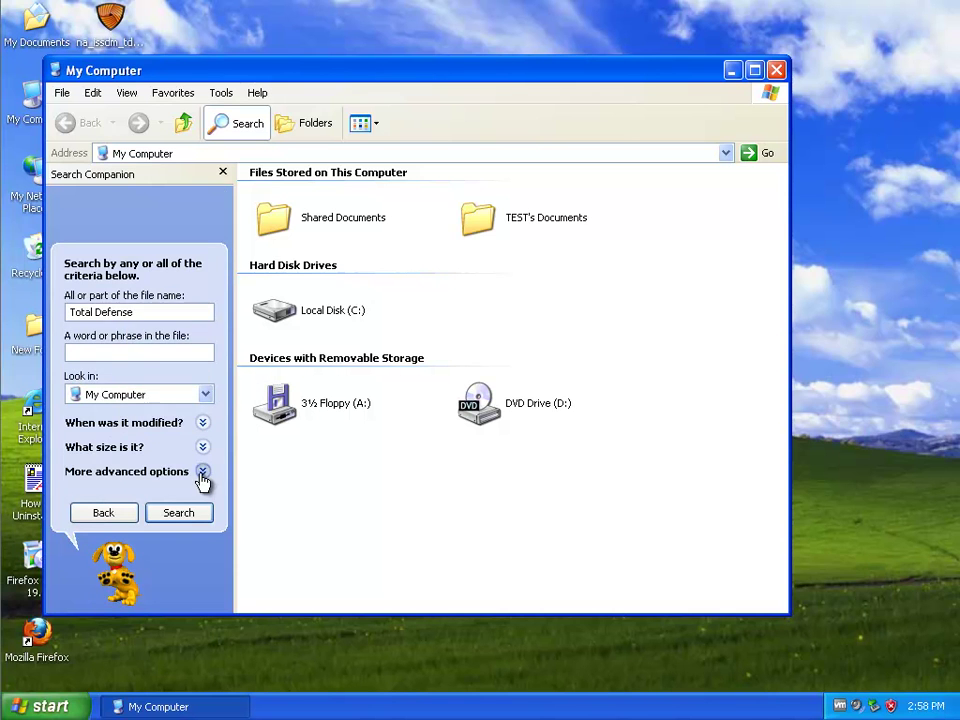
left_click(202, 478)
left_click(182, 514)
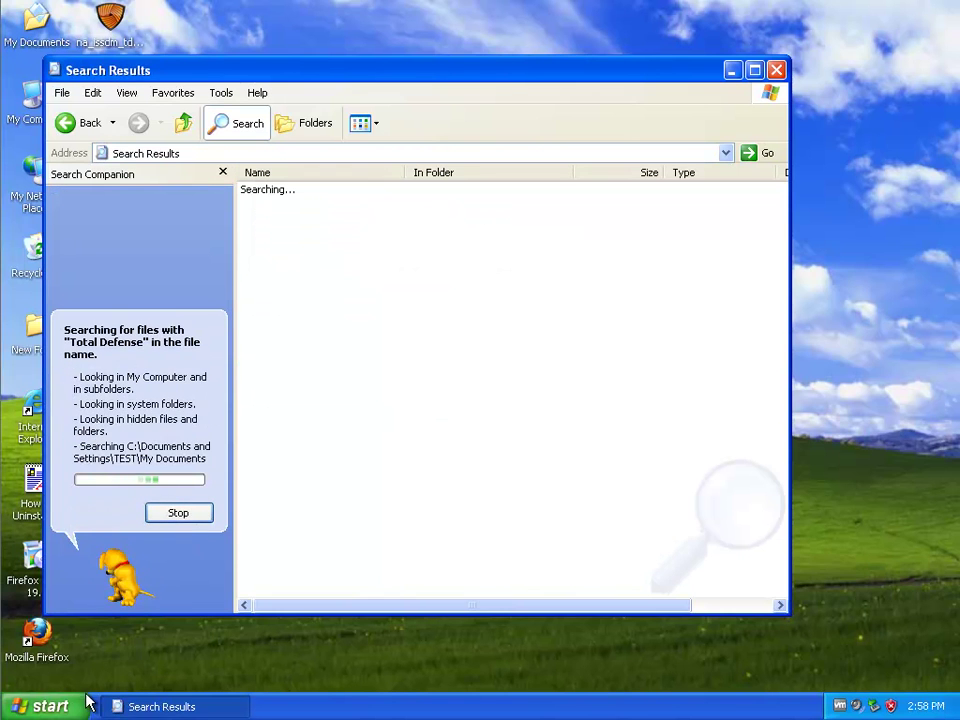
Step: View the support information of Microsoft Visual C++ 2005 Redistributable in Add or Remove Programs, closing it when done
left_click(90, 700)
left_click(266, 471)
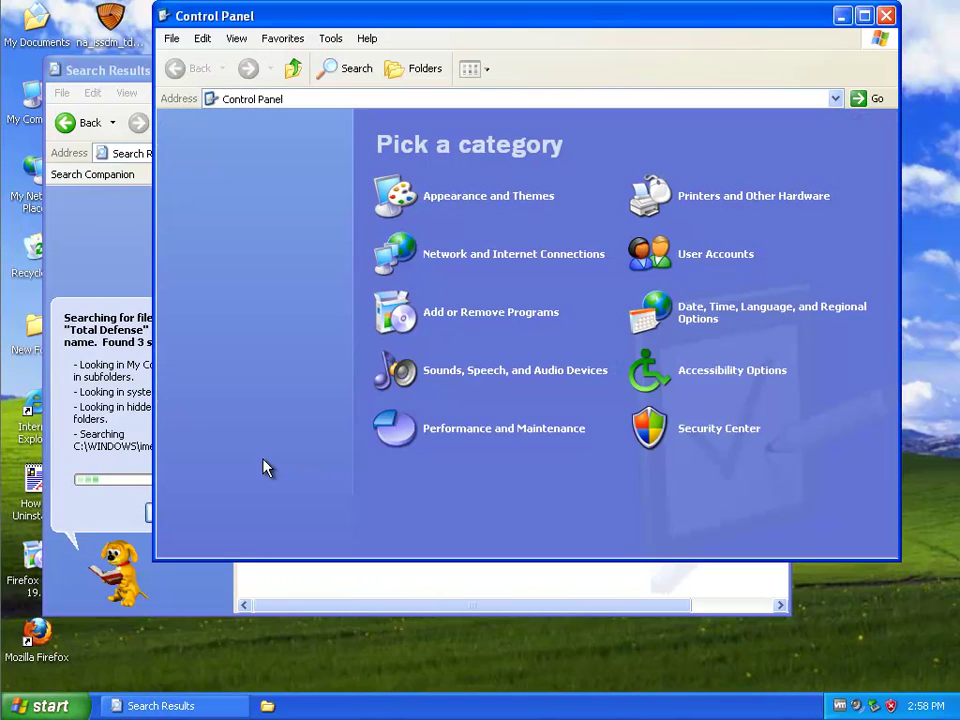
left_click(503, 320)
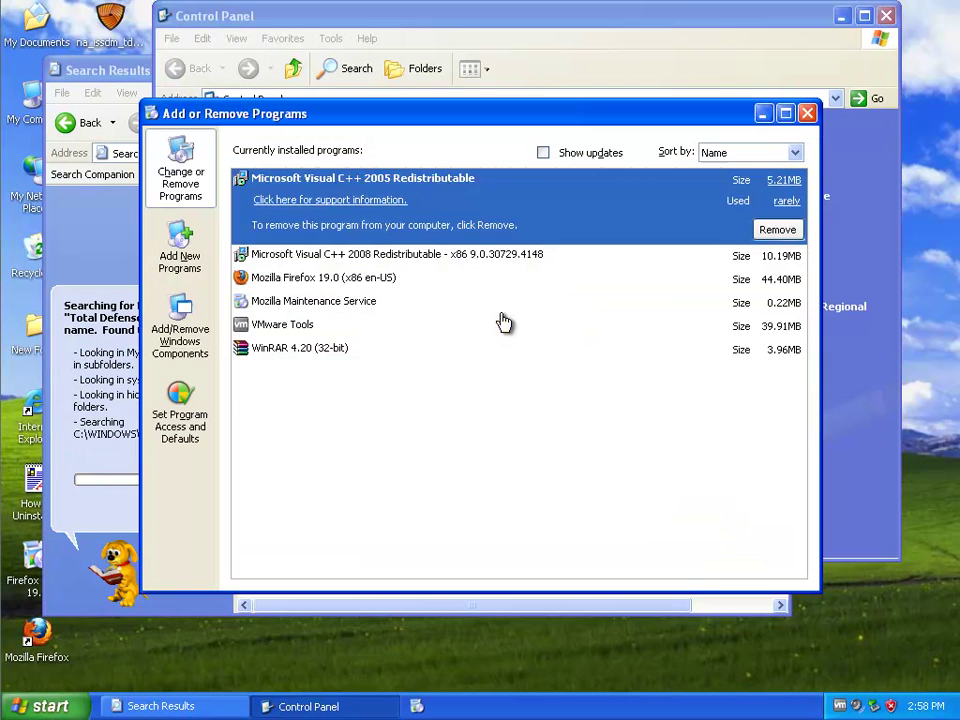
left_click(388, 201)
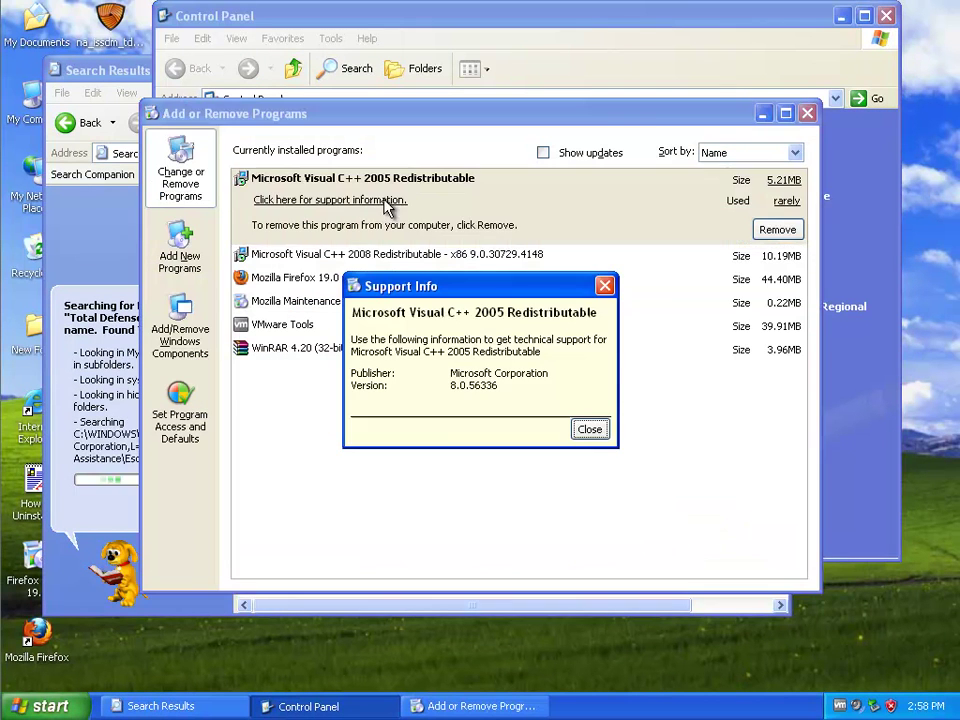
left_click(588, 431)
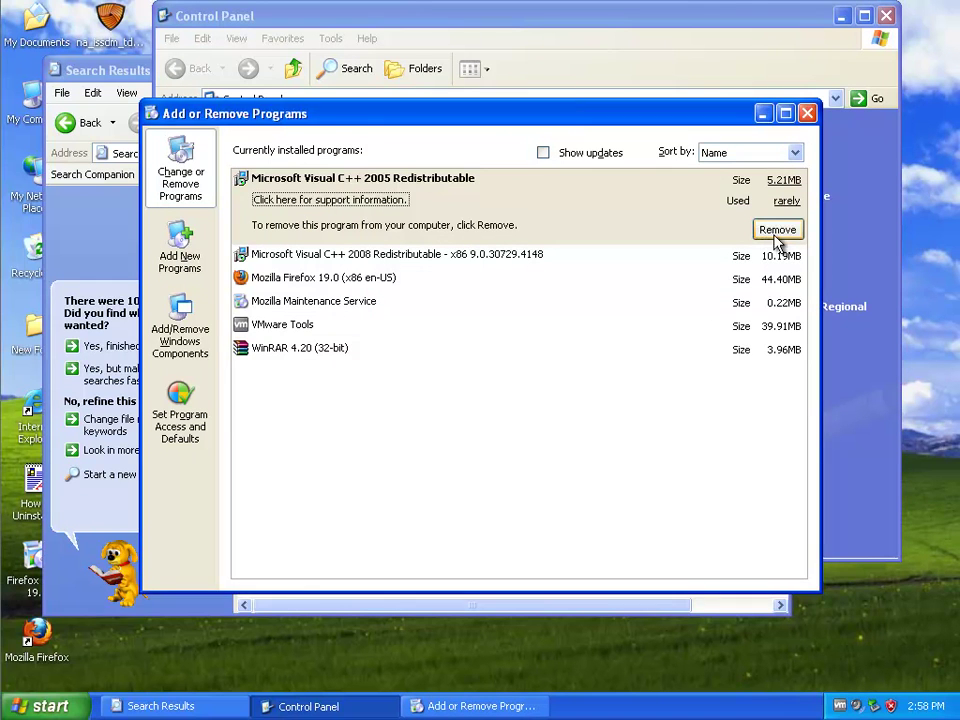
Step: Remove Microsoft Visual C++ 2005 Redistributable and close the Add or Remove Programs and Control Panel windows
left_click(770, 232)
left_click(450, 410)
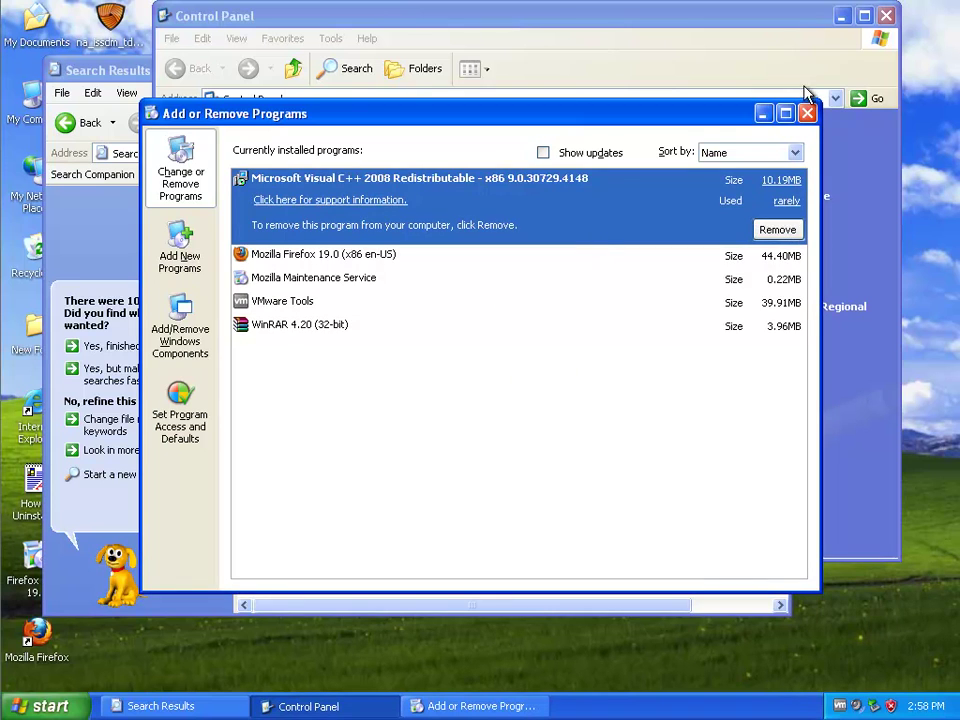
left_click(808, 114)
left_click(886, 15)
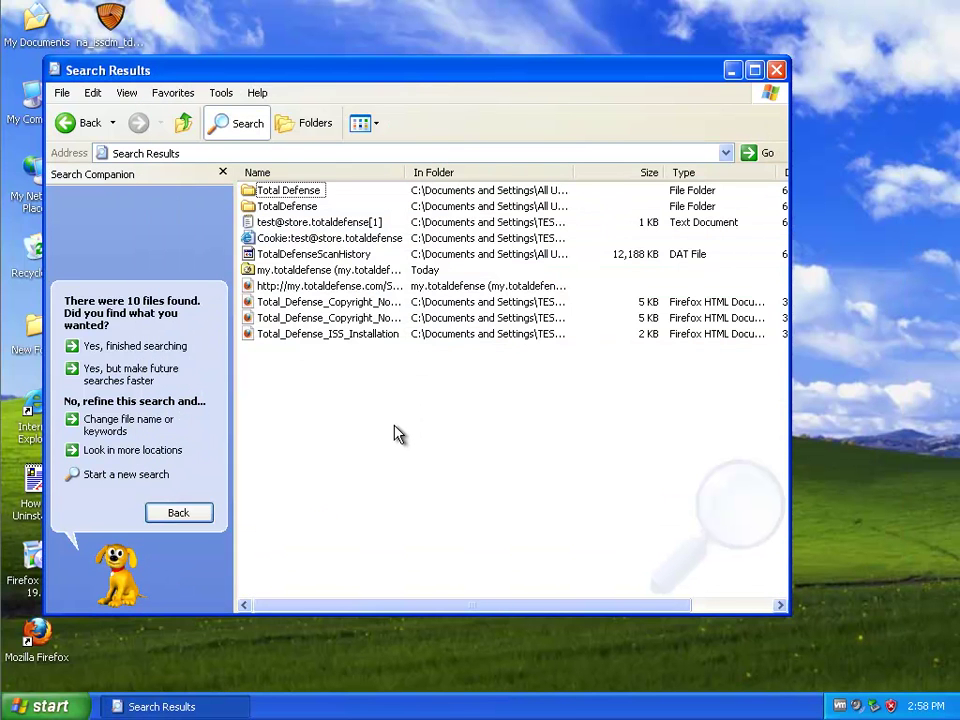
Step: Open the Registry Editor and search the whole registry from the My Computer root for "Total Defense"
key("super+r")
left_click(147, 665)
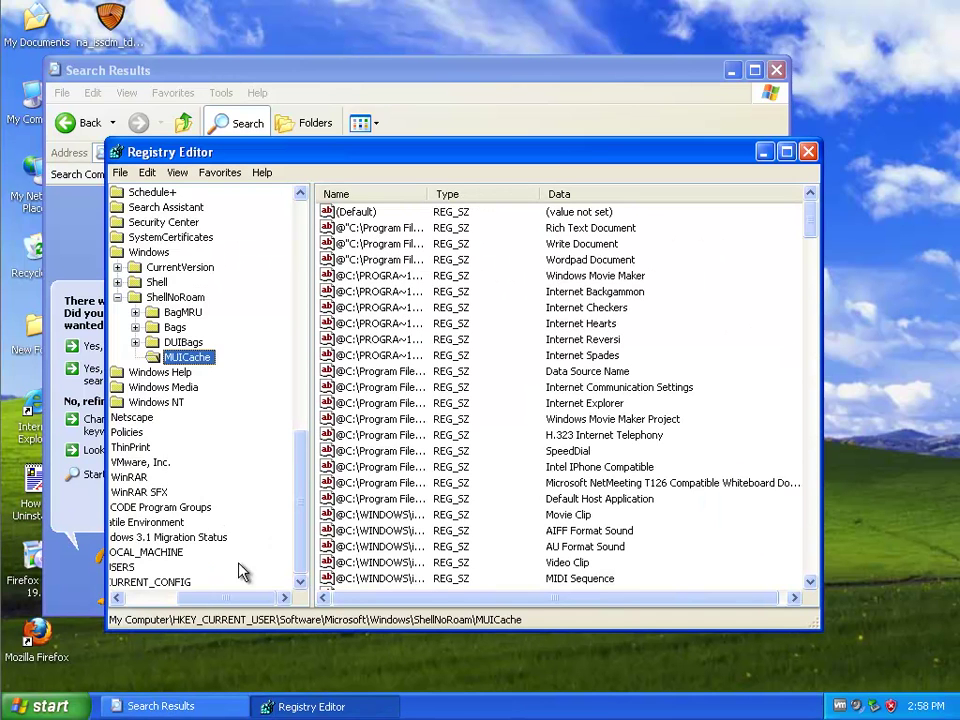
left_click_drag(304, 522, 303, 200)
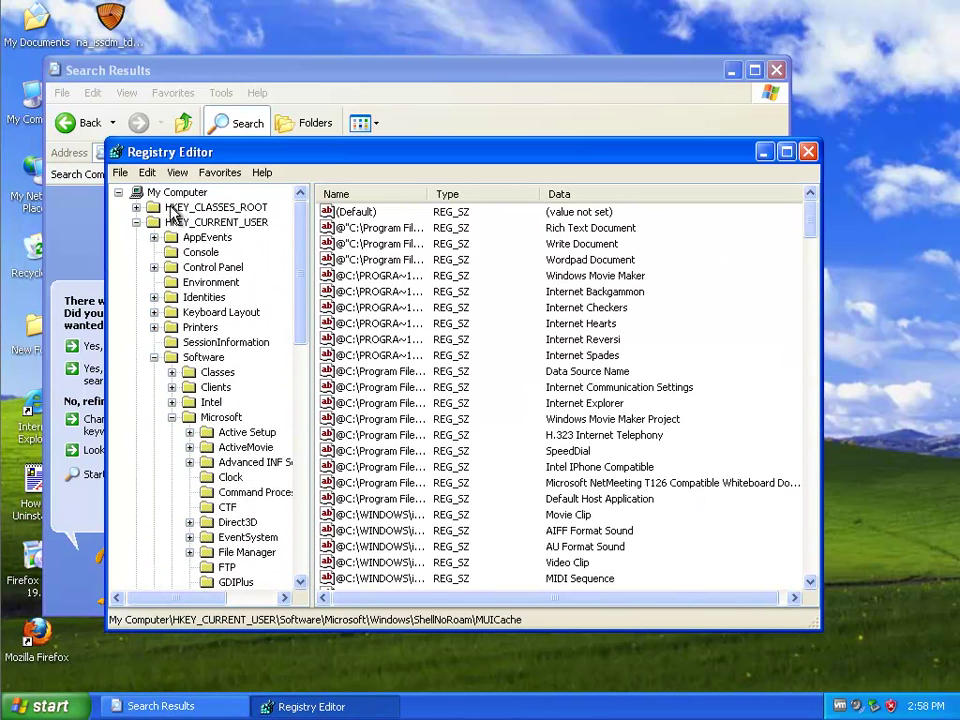
left_click(170, 197)
key("ctrl+f")
type("Total Defense")
key("Return")
Step: Delete several found registry entries matching Total Defense, continue to the following matches, and close the Registry Editor
key("Delete")
key("Return")
key("F3")
key("Delete")
key("Return")
key("F3")
key("Delete")
key("Return")
key("F3")
key("Delete")
key("Return")
key("F3")
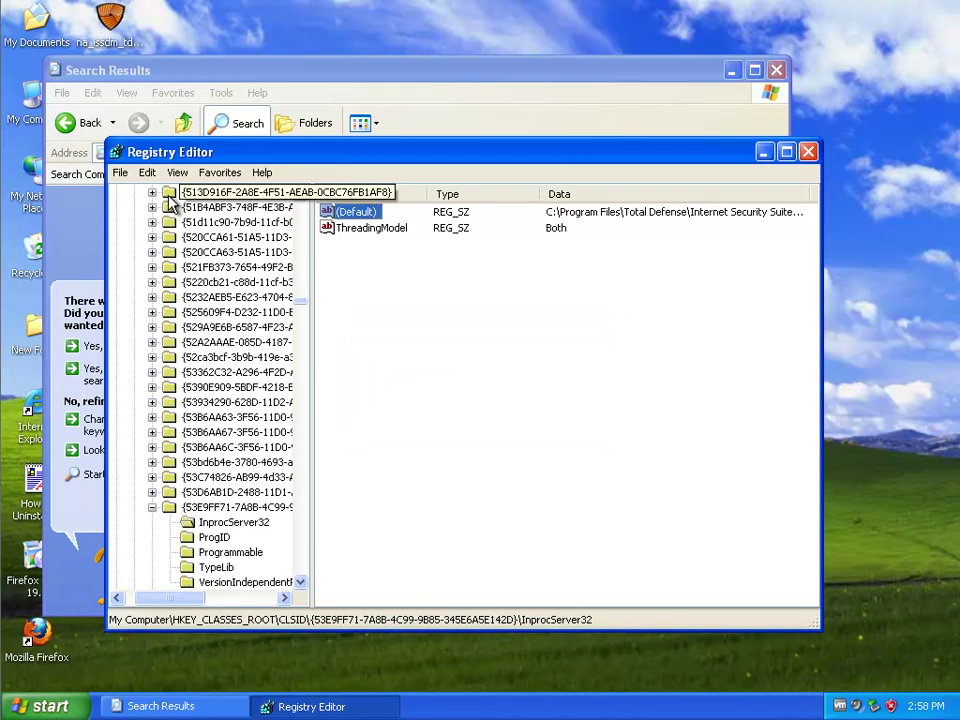
key("F3")
key("F3")
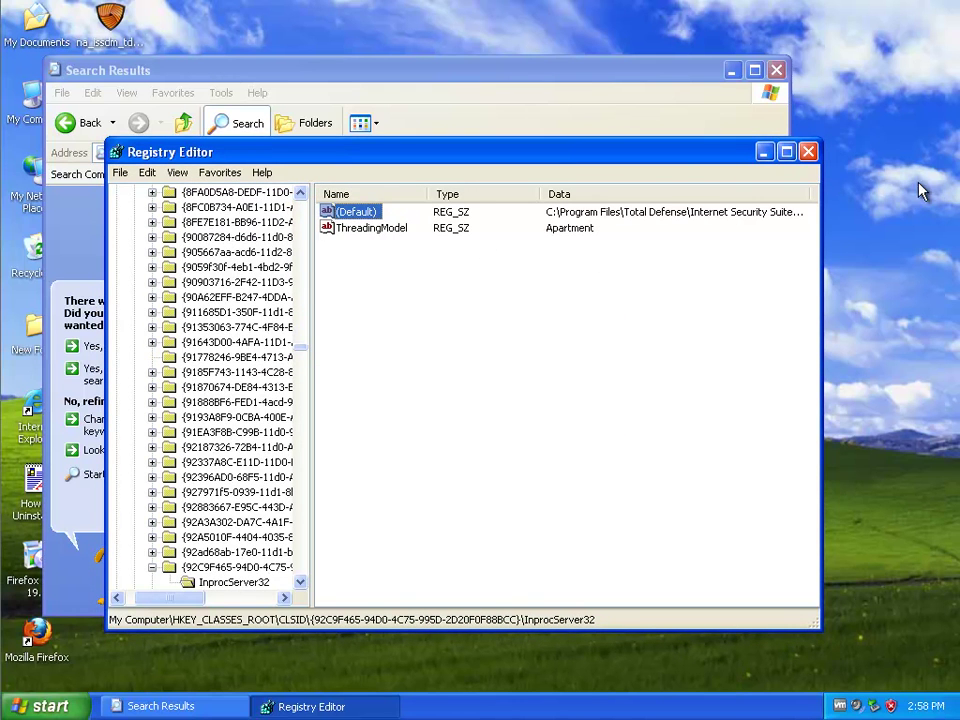
left_click(807, 152)
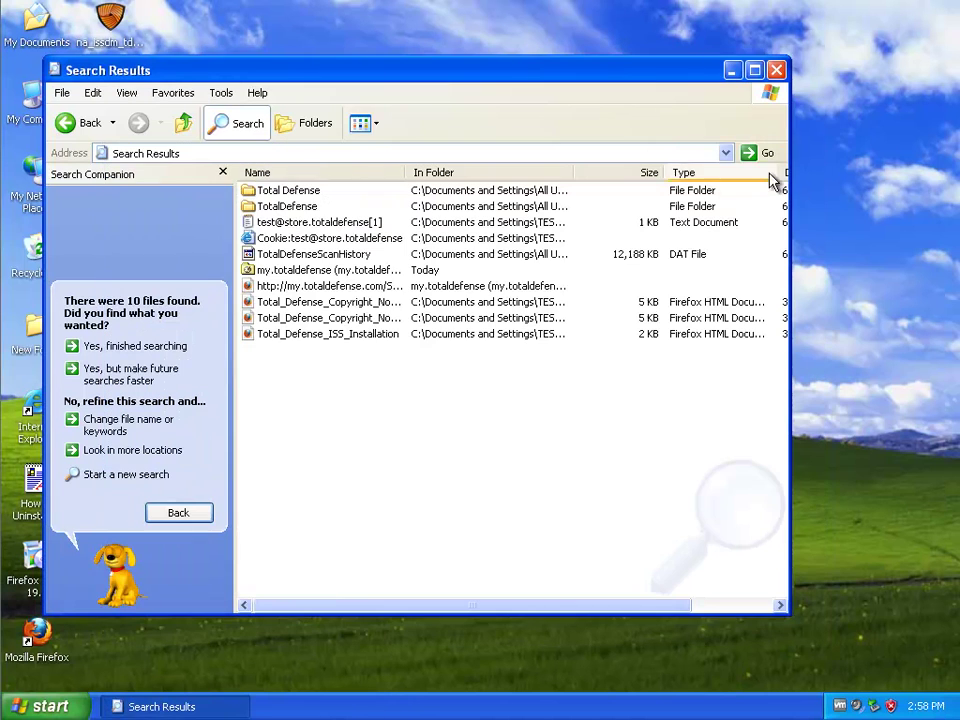
Step: Delete the Total_Defense_ISS_Installation file and both Total_Defense_Copyright HTML documents from the search results
left_click(333, 340)
key("Delete")
key("Return")
left_click(313, 320)
key("Delete")
key("Return")
left_click(309, 304)
key("Delete")
key("Return")
Step: Delete the my.totaldefense.com page link and the my.totaldefense history item from the search results
left_click(262, 286)
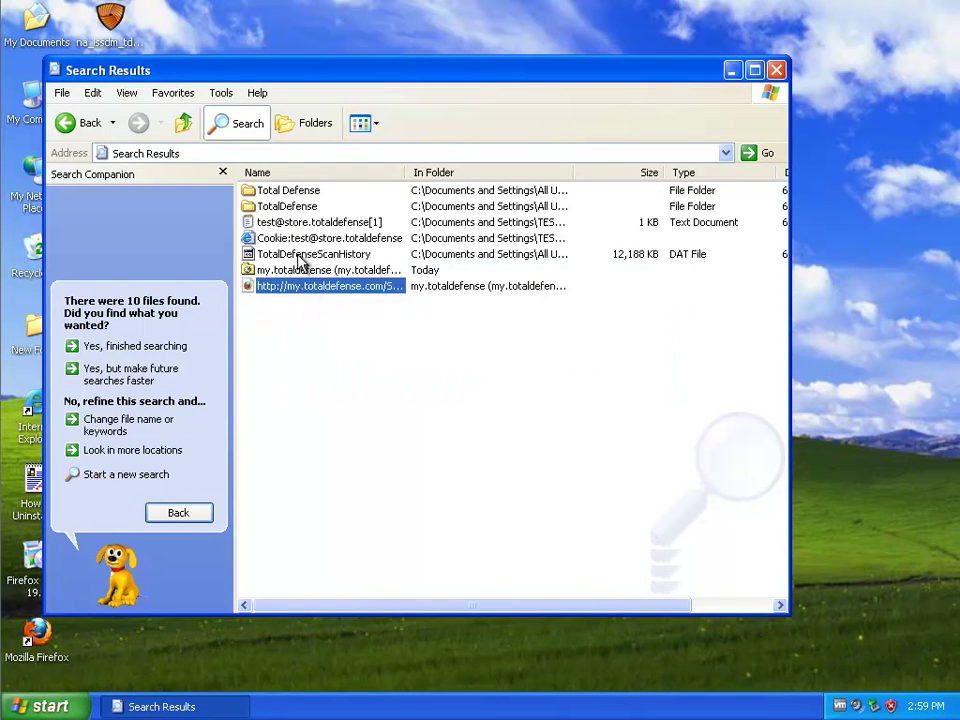
key("Delete")
key("Return")
left_click(330, 272)
key("Delete")
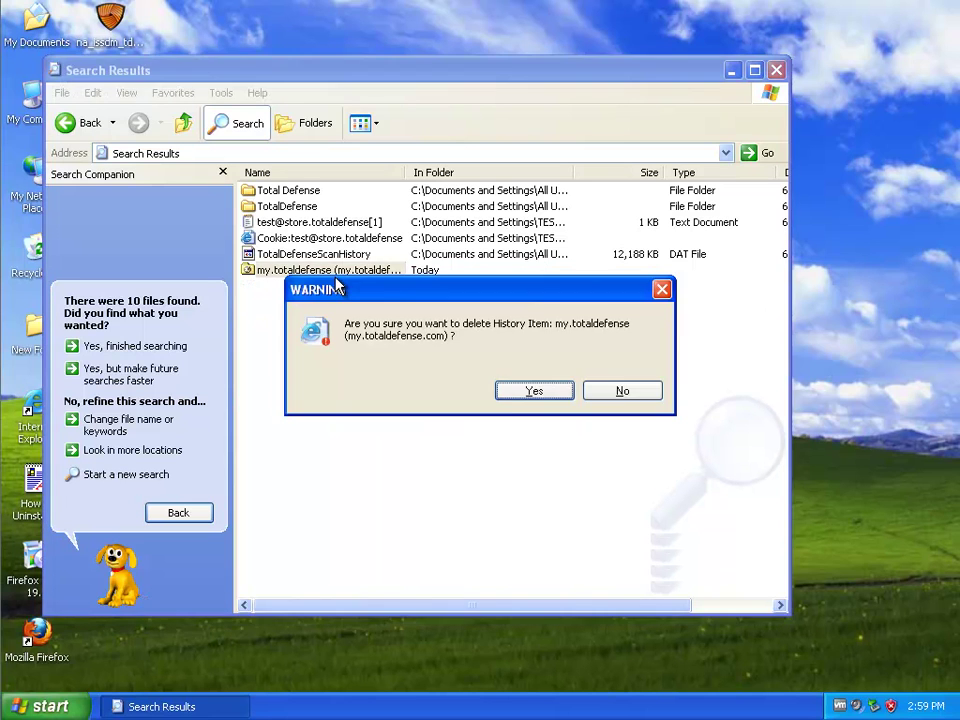
key("Return")
Step: Delete the TotalDefenseScanHistory DAT file and the store.totaldefense cookie from the search results
left_click(330, 256)
key("Delete")
key("Return")
left_click(328, 240)
key("Delete")
key("Return")
Step: Try to delete the store.totaldefense text document from the search results
left_click(313, 226)
key("Delete")
key("Return")
key("Return")
Step: Send the TotalDefense and Total Defense folders from the search results to the Recycle Bin
left_click(300, 208)
key("Delete")
key("Return")
left_click(306, 194)
key("Delete")
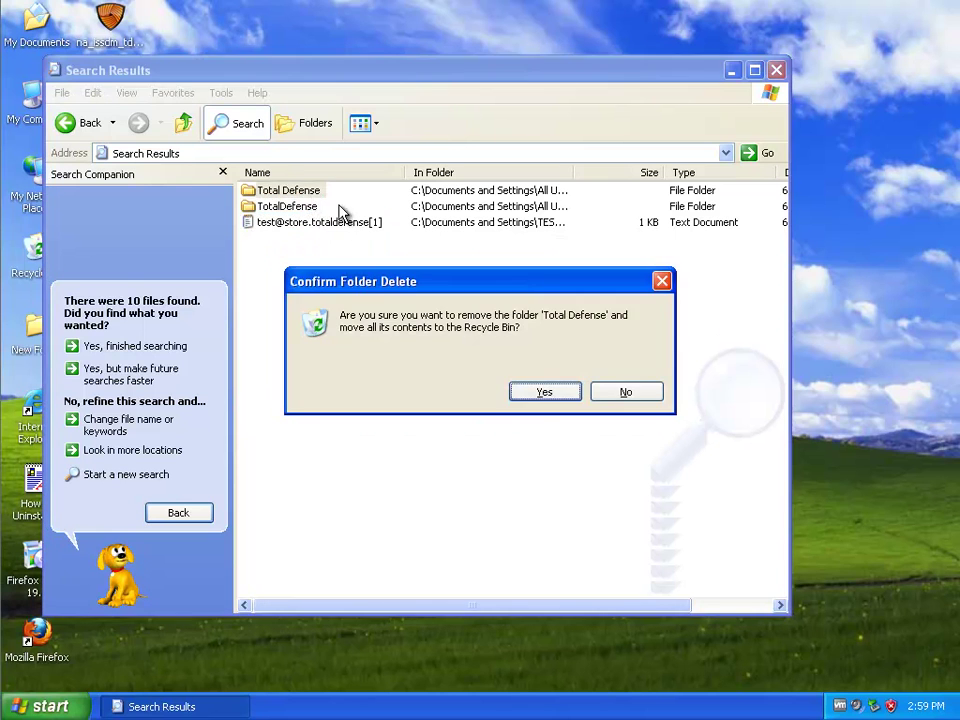
key("Return")
Step: Examine the running processes in Task Manager for Total Defense leftovers, then minimize it
right_click(322, 710)
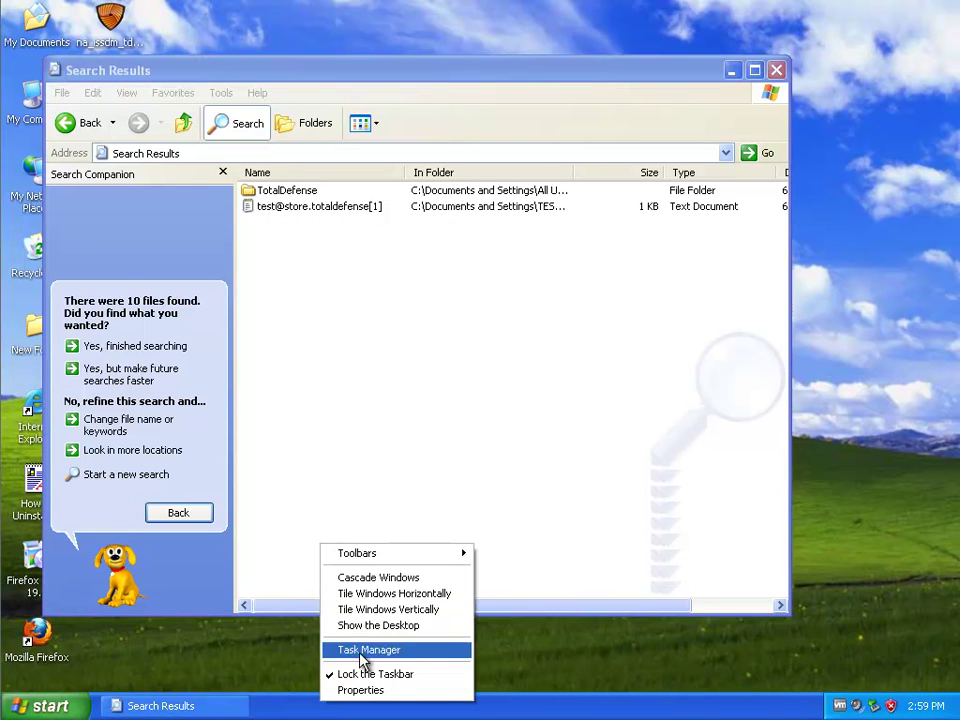
left_click(345, 646)
left_click(122, 72)
left_click_drag(166, 29, 622, 203)
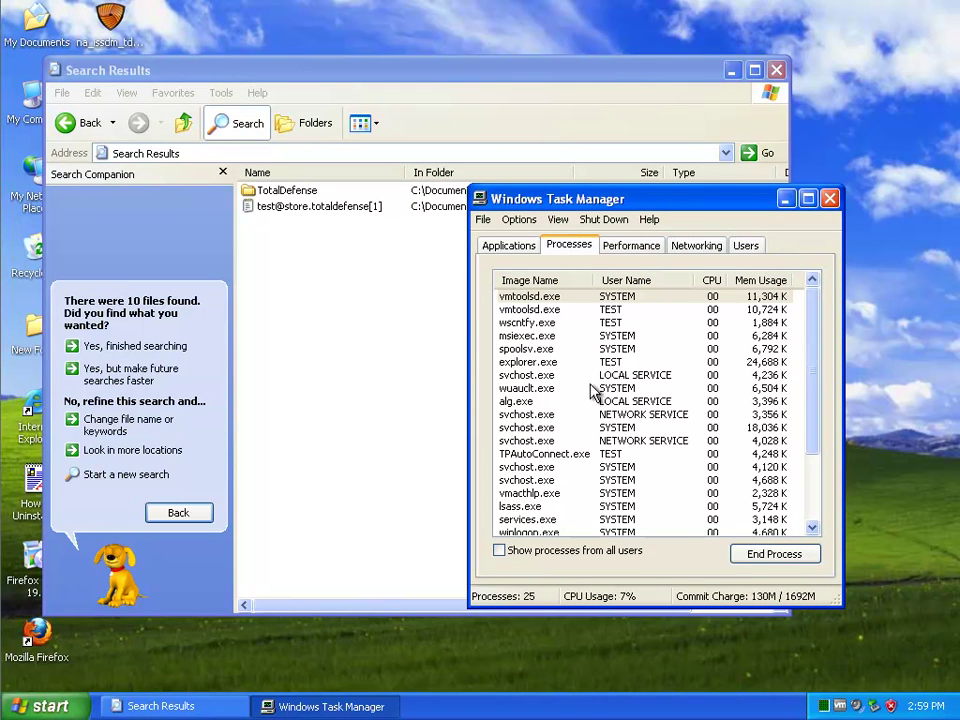
left_click(573, 442)
scroll(573, 442, "down", 3)
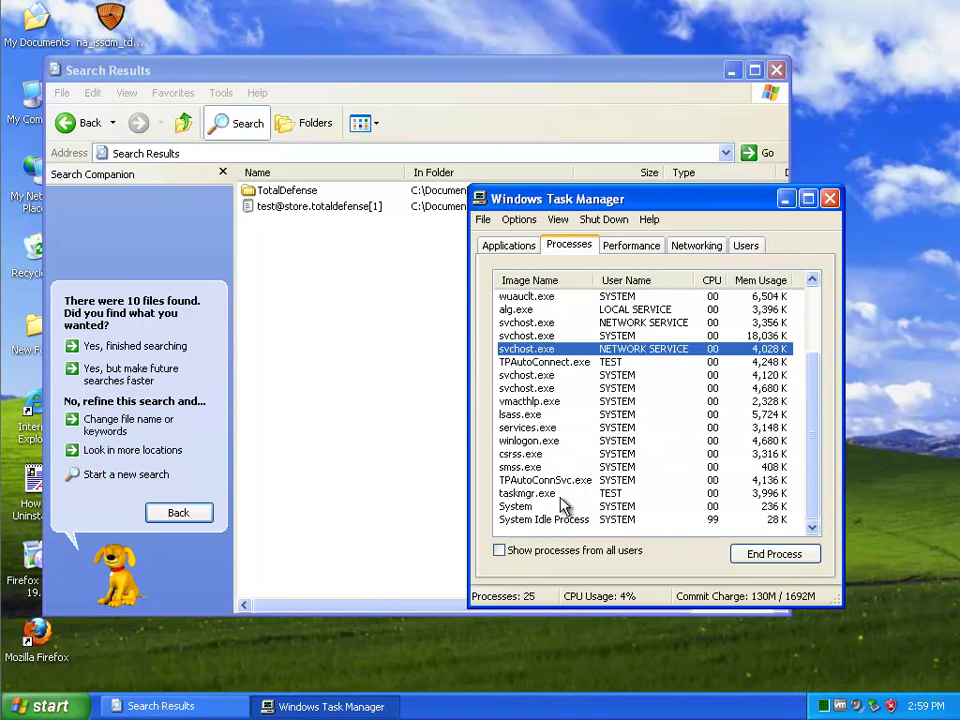
scroll(563, 533, "up", 3)
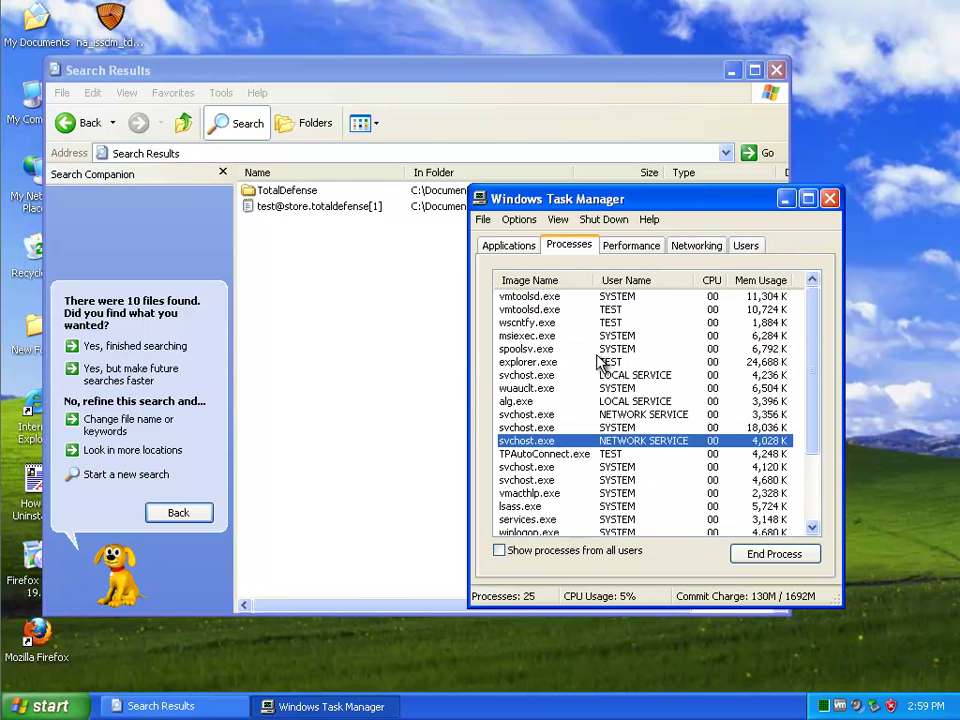
left_click(784, 199)
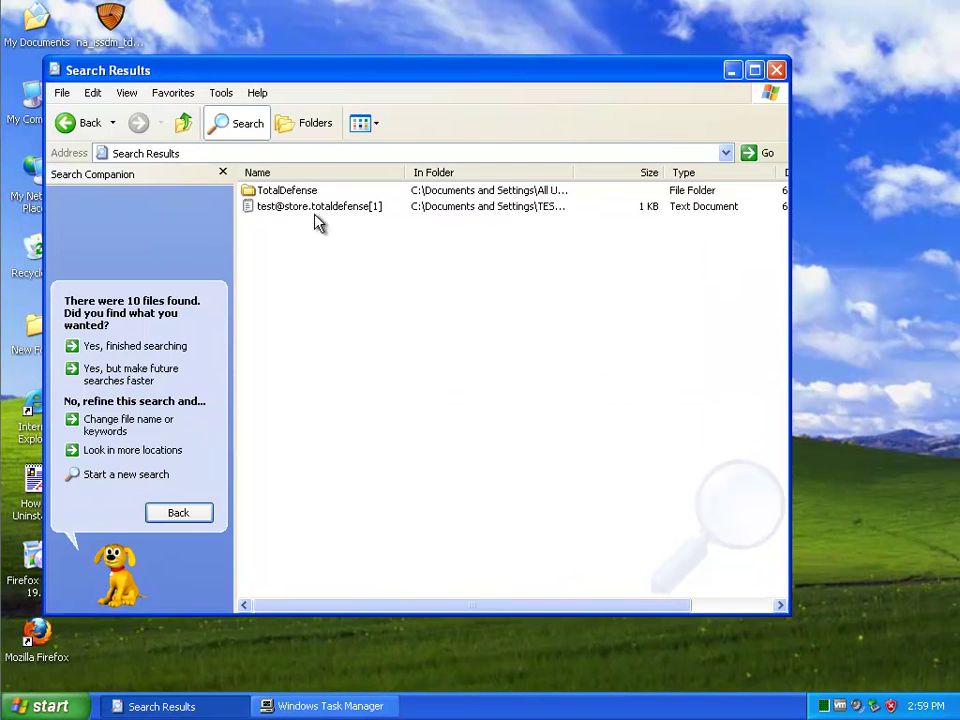
Step: Close the search results and move the Total Defense installer from the desktop to the Recycle Bin
left_click(779, 70)
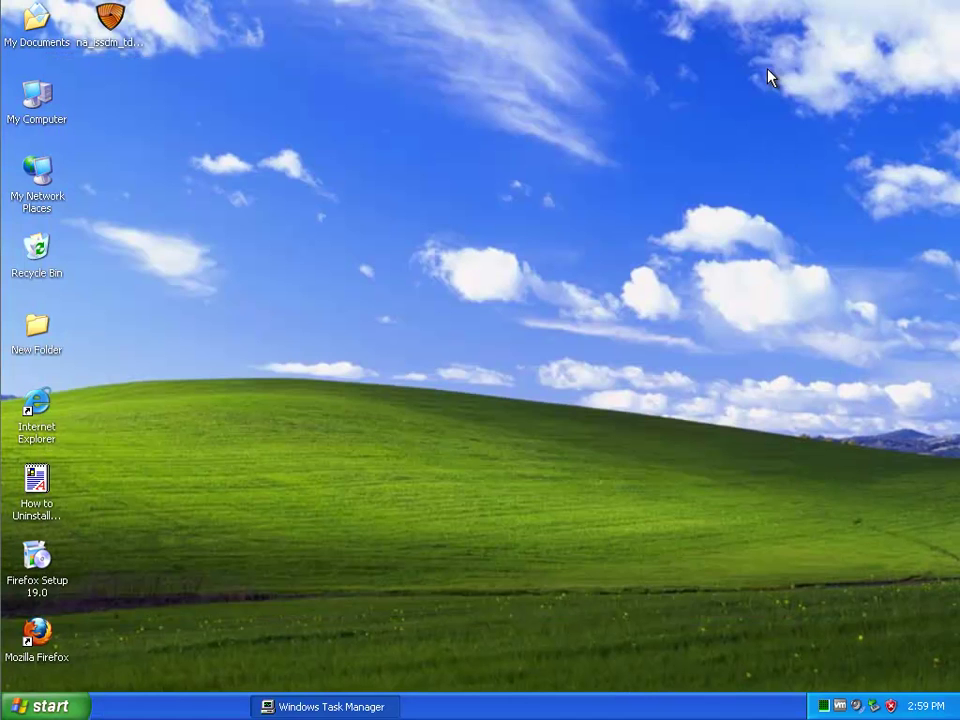
left_click(45, 245)
left_click(108, 30)
left_click_drag(108, 30, 48, 262)
Step: Permanently delete both Total Defense folders, the three Total_Defense HTML documents, TotalDefenseScanHistory, the na_issdm_td installer and the AMAZONCLOUDPLAYERINSTA... PF file from the Recycle Bin
double_click(37, 250)
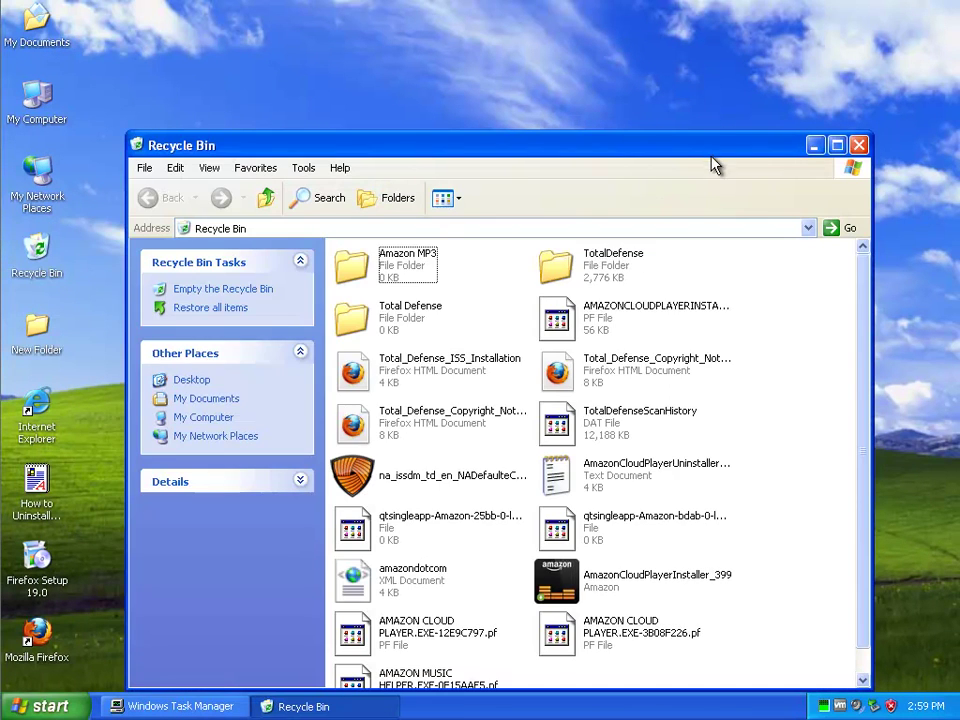
left_click(834, 147)
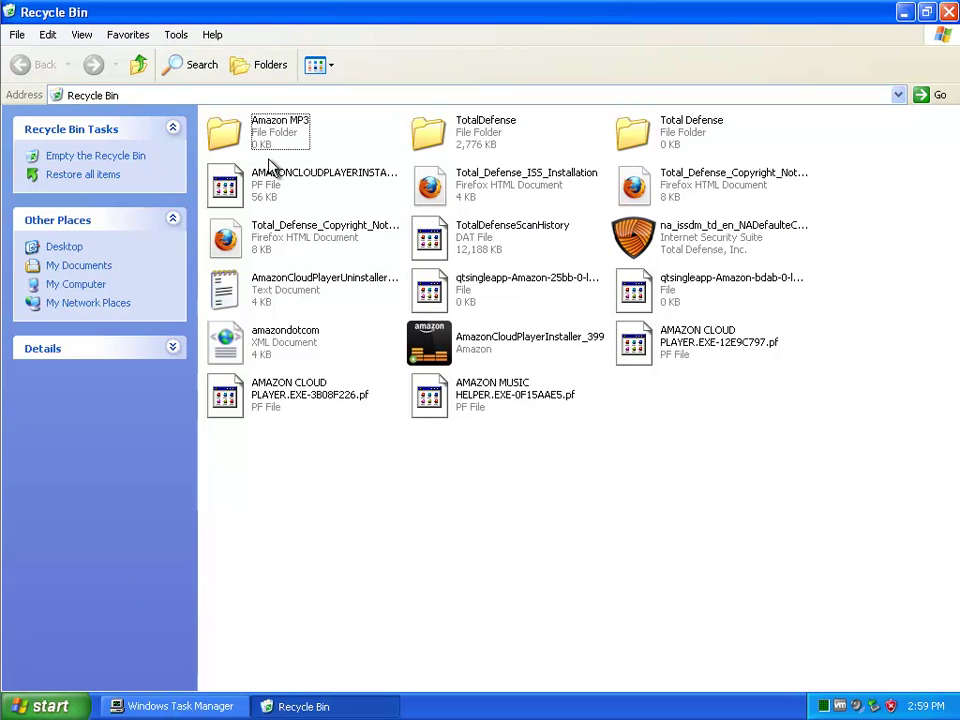
left_click(277, 193)
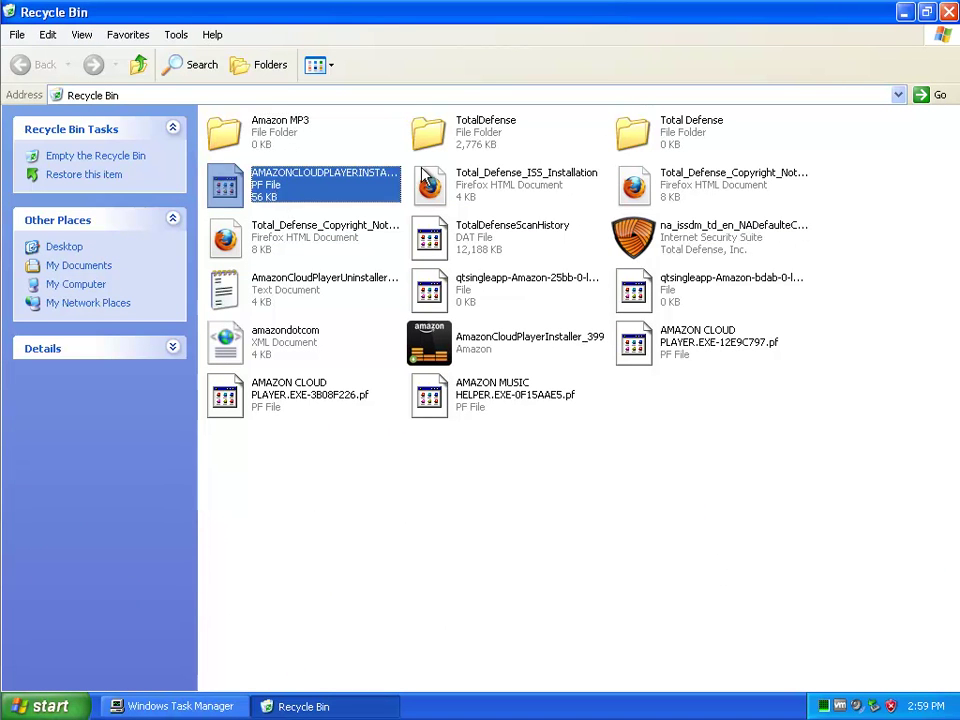
left_click(485, 135, "ctrl")
left_click(685, 135, "ctrl")
left_click(692, 185, "ctrl")
left_click(477, 195, "ctrl")
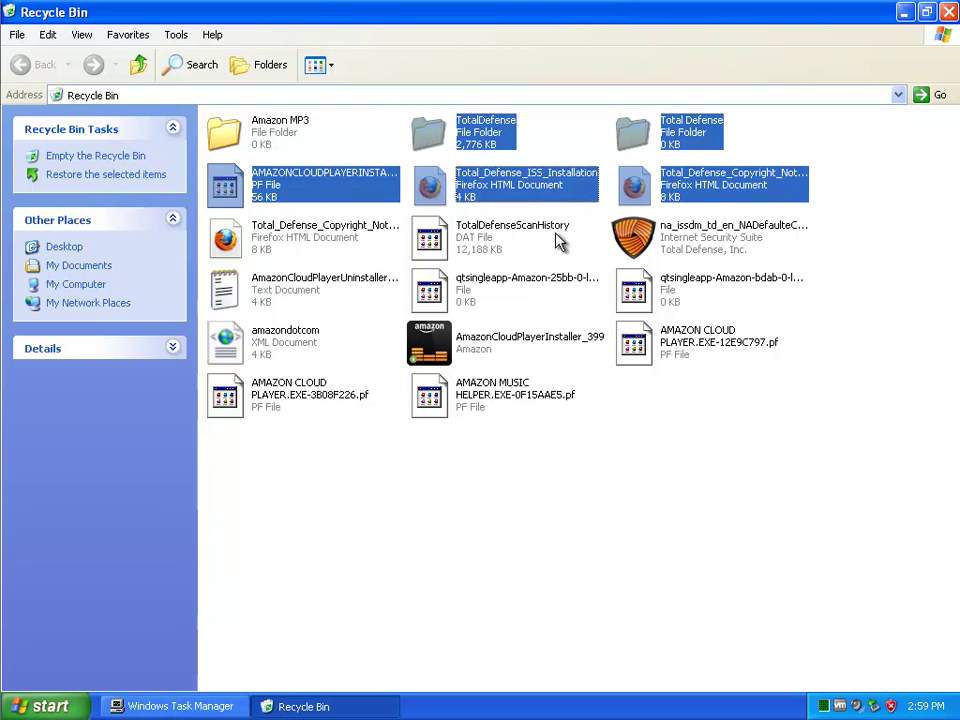
left_click(688, 248, "ctrl")
left_click(508, 238, "ctrl")
left_click(330, 248, "ctrl")
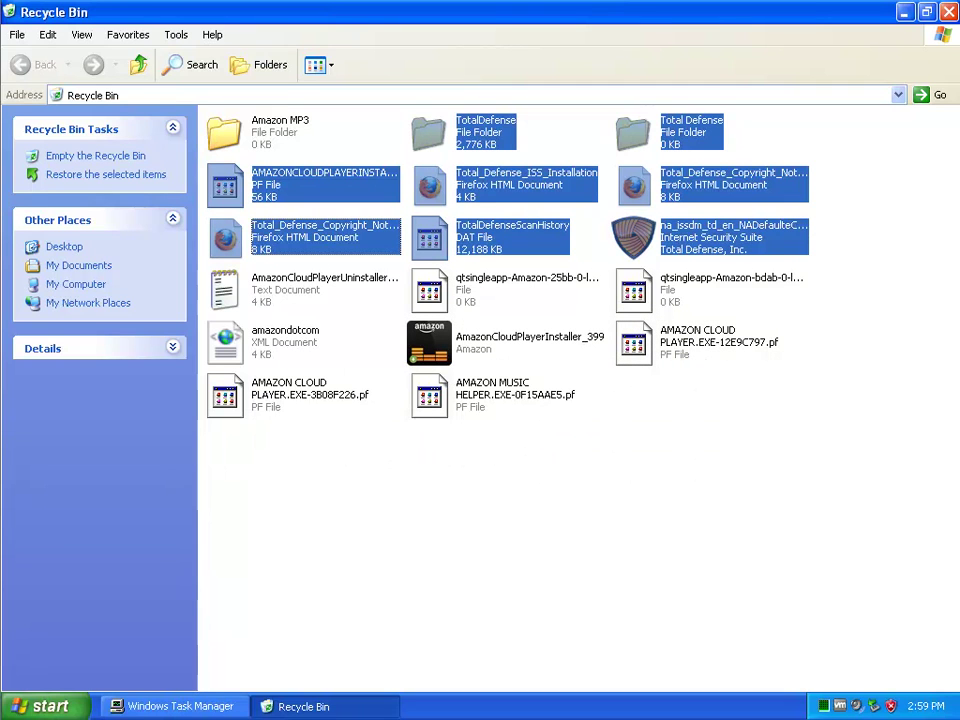
left_click(927, 12)
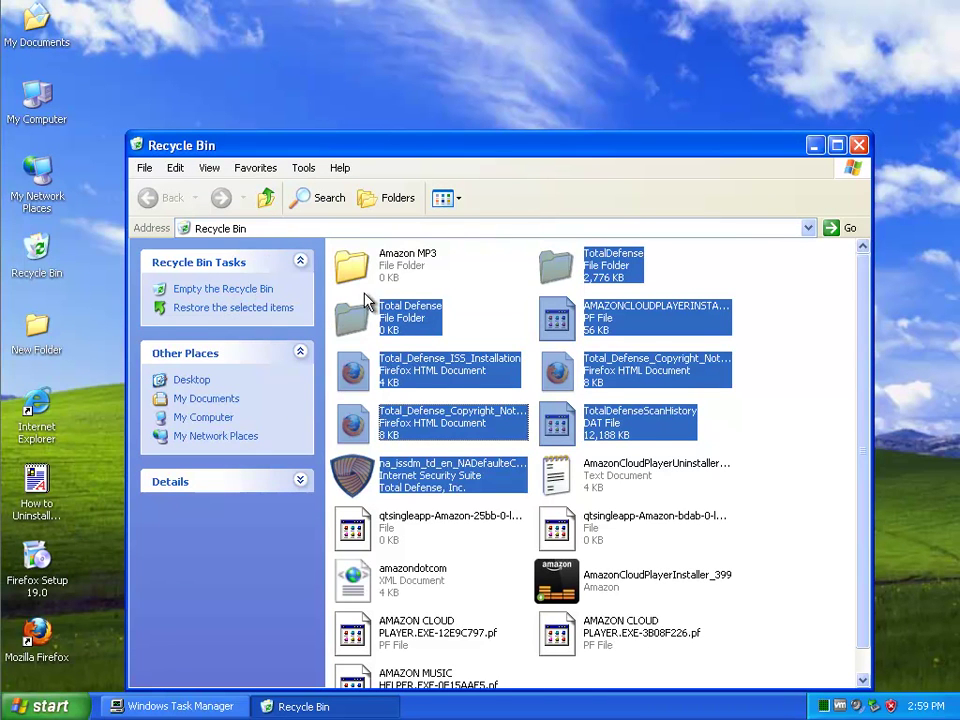
right_click(405, 311)
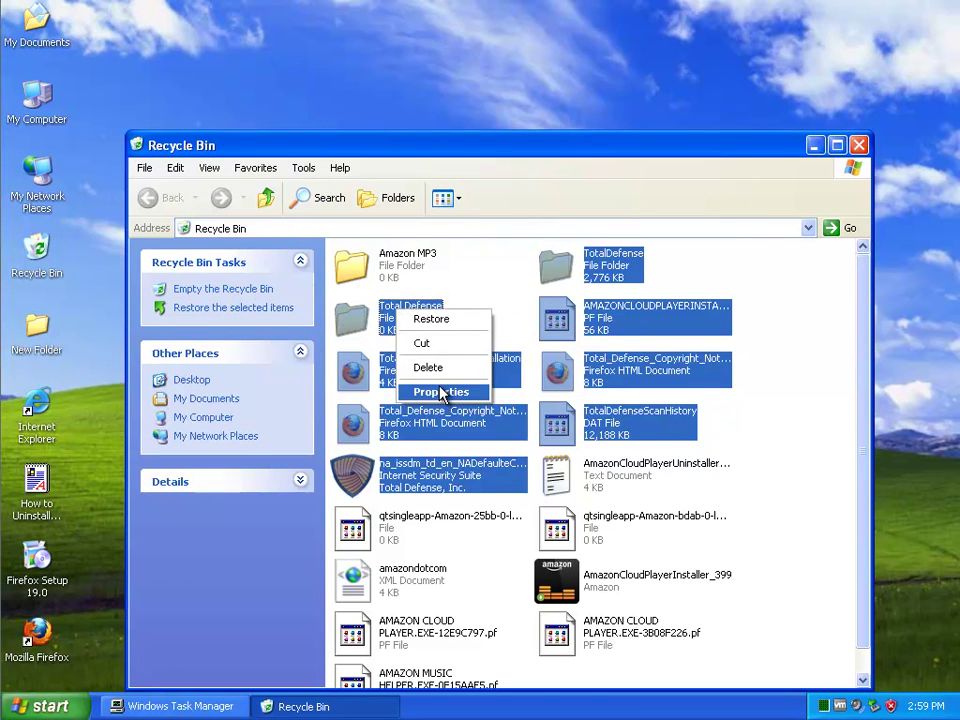
left_click(440, 370)
left_click_drag(521, 293, 557, 570)
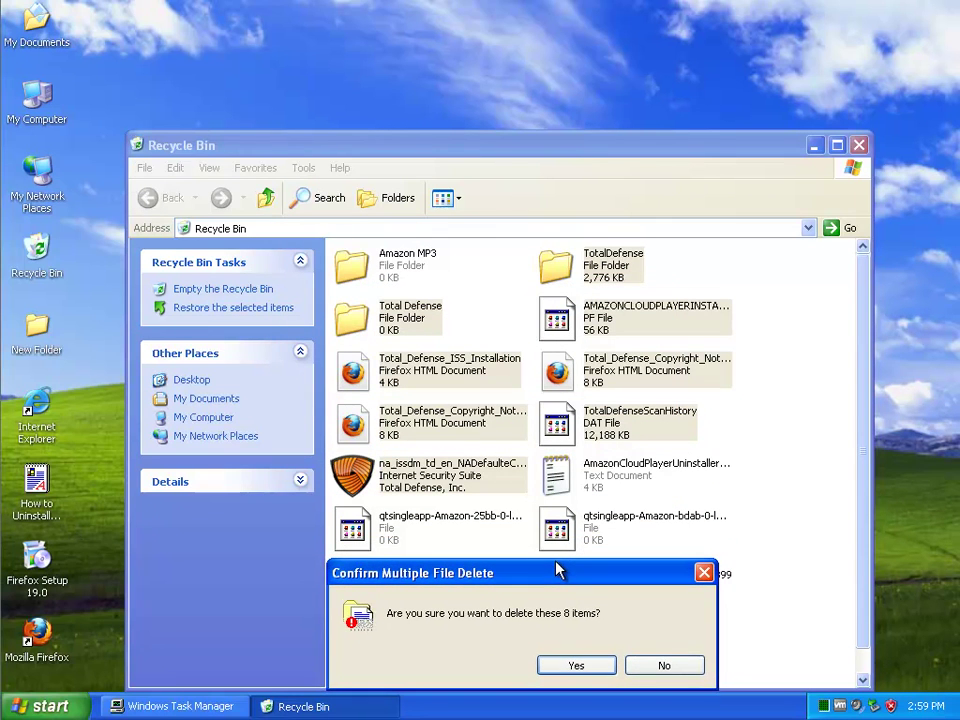